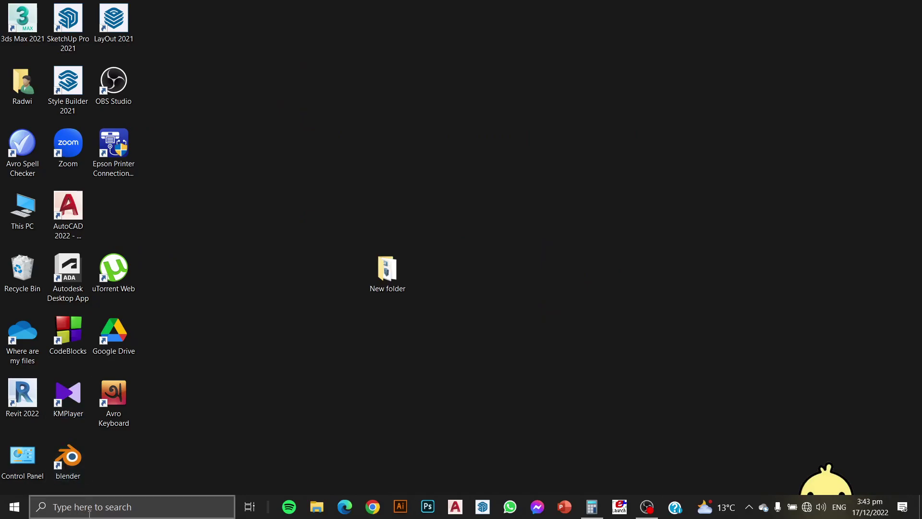
Step: Launch OpenStudio from the desktop search and maximize its window
text(open)
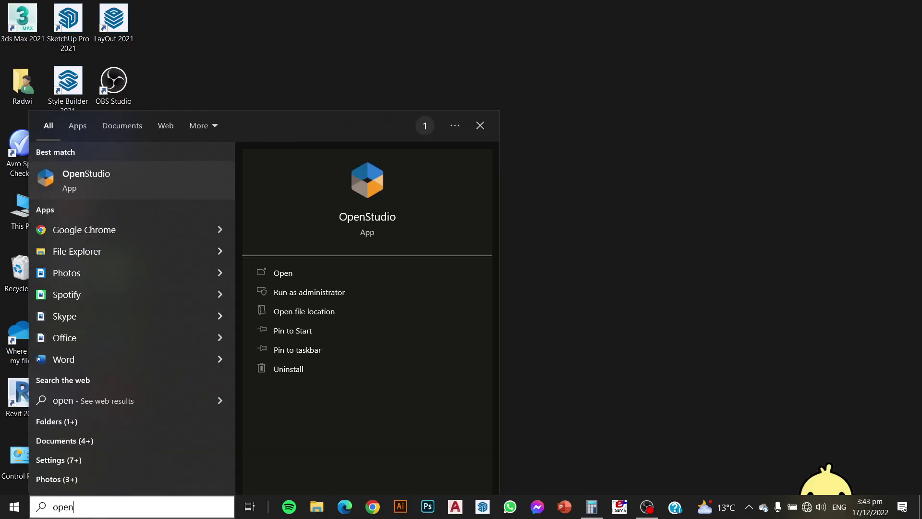
click(148, 177)
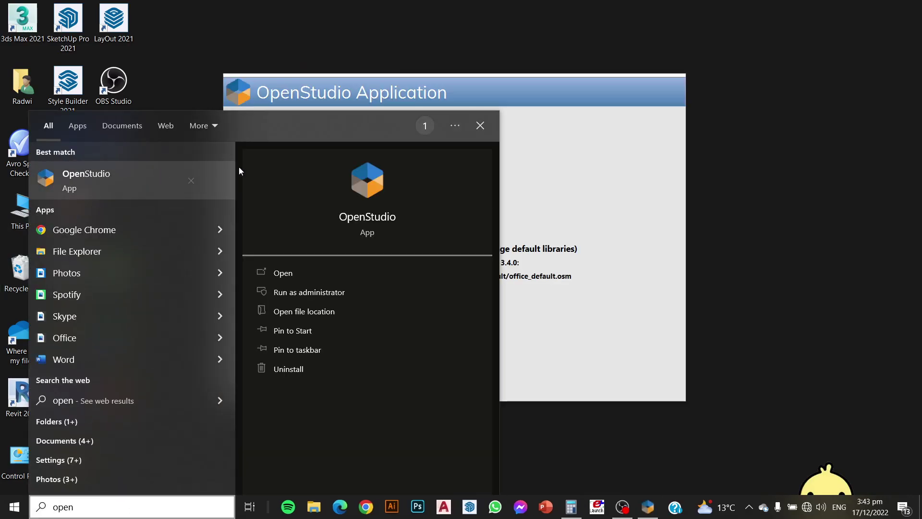
click(733, 225)
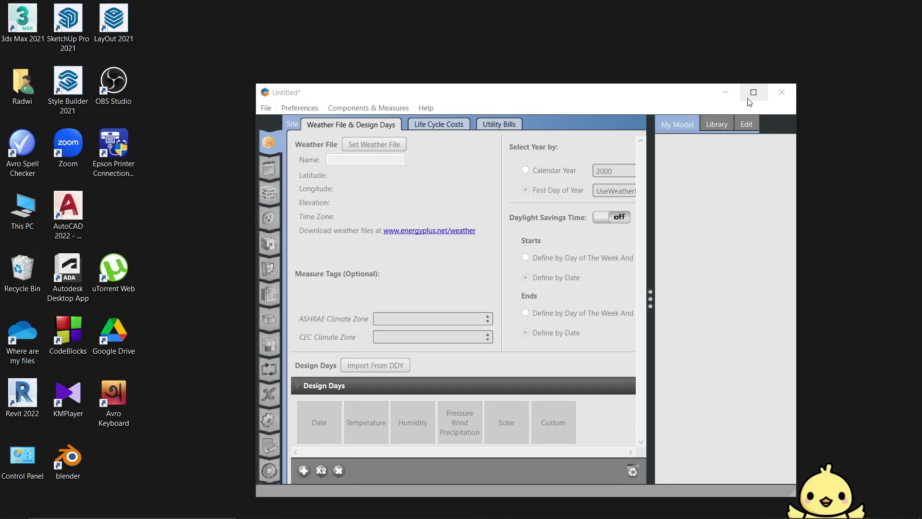
click(749, 95)
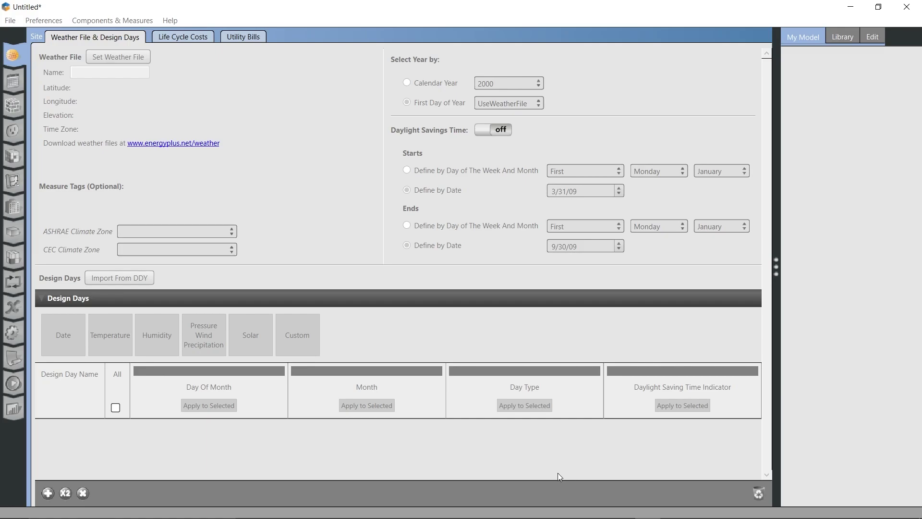
Step: Open the "thermal err" OpenStudio model from New folder on the desktop and maximize its window
click(10, 20)
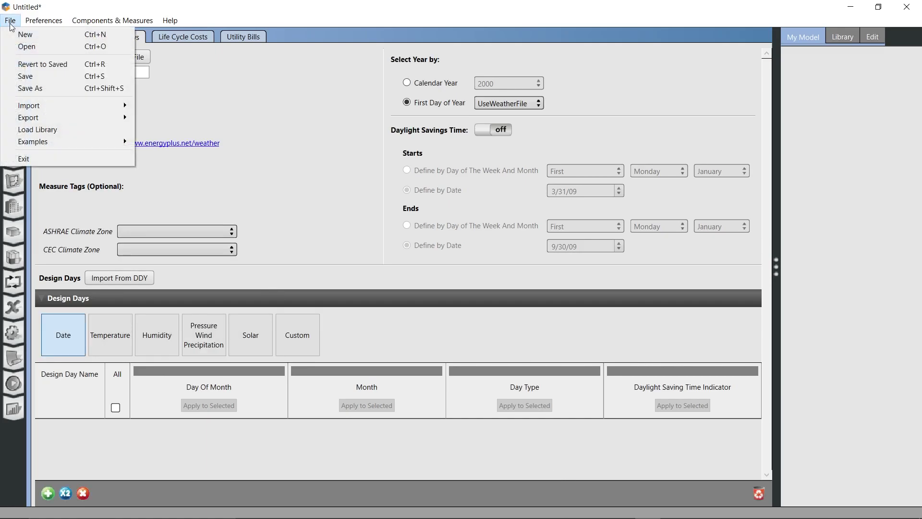
click(23, 47)
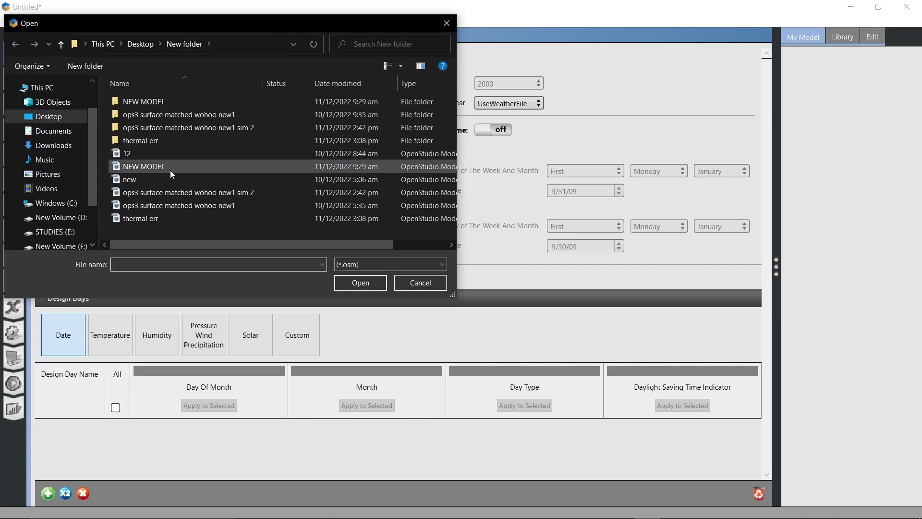
click(181, 220)
click(353, 283)
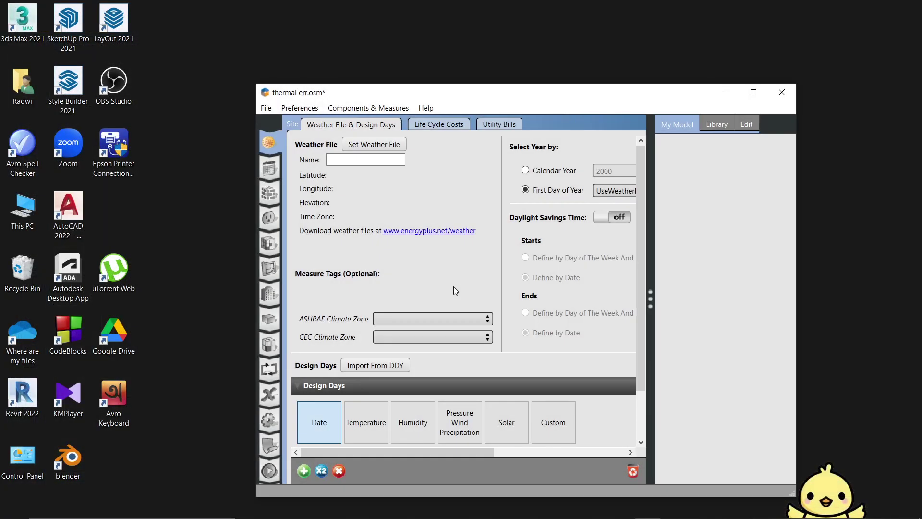
click(761, 92)
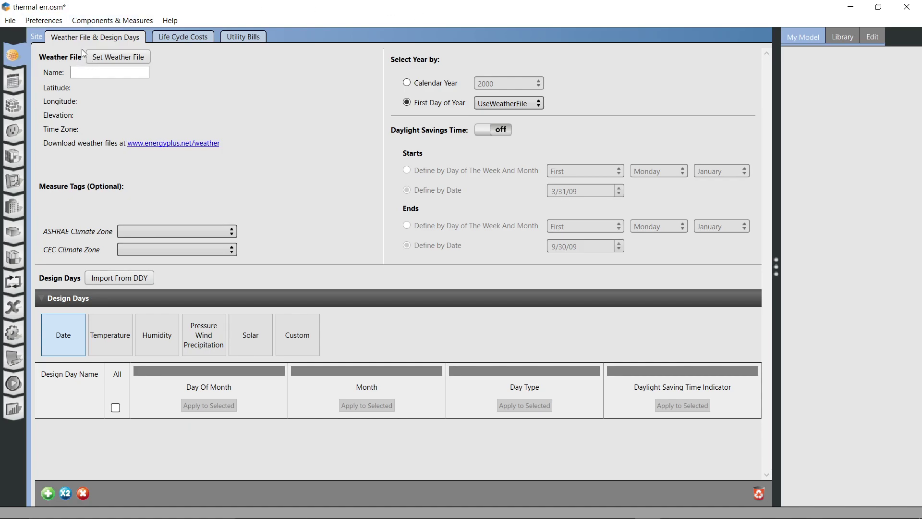
Step: Set the site's weather file to BGD_Ishurdi.419070_SWERA.epw
click(117, 58)
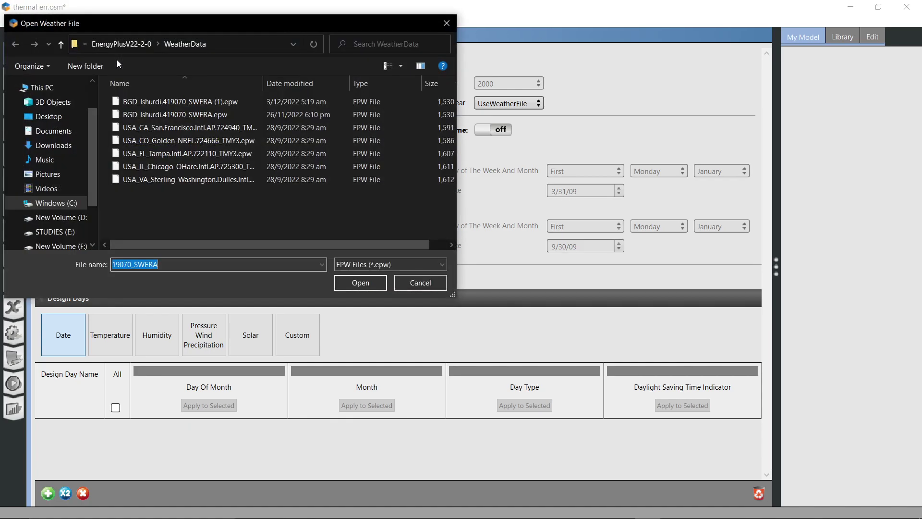
click(185, 114)
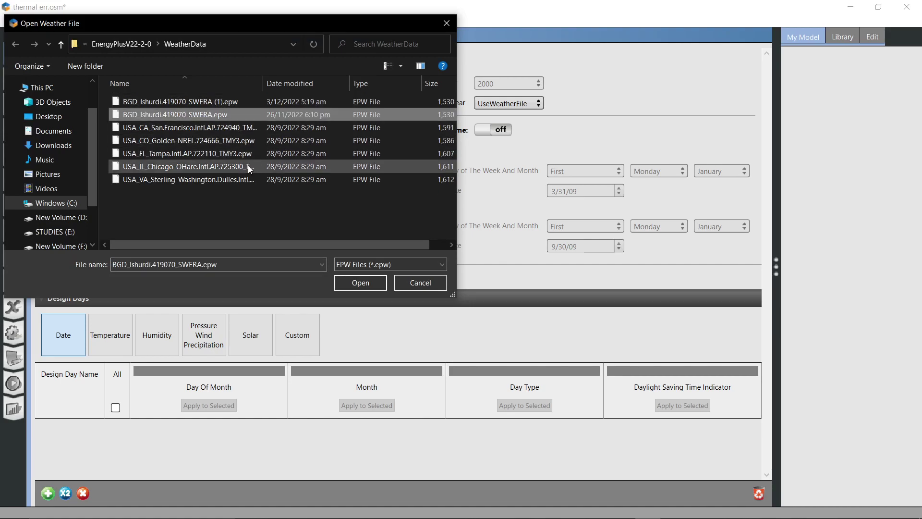
click(372, 286)
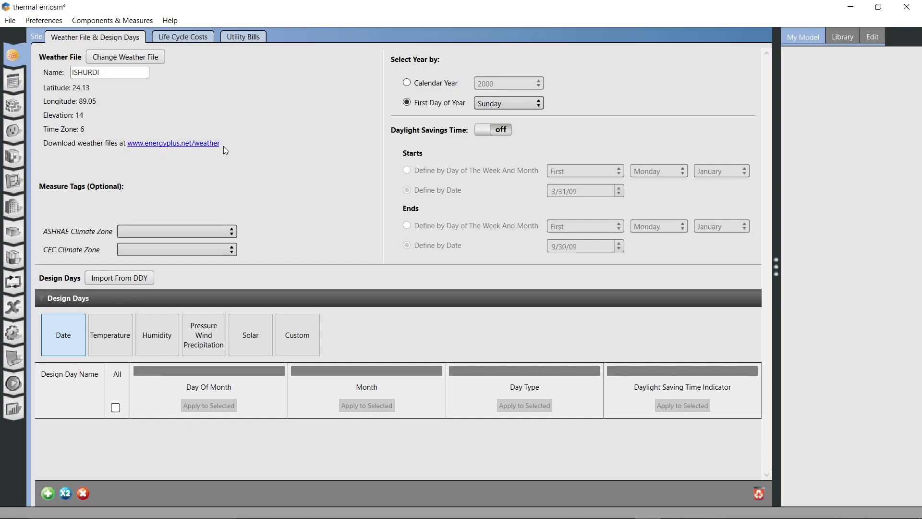
Step: Define the simulation year as calendar year 2022 and set the ASHRAE climate zone to 2A
click(406, 83)
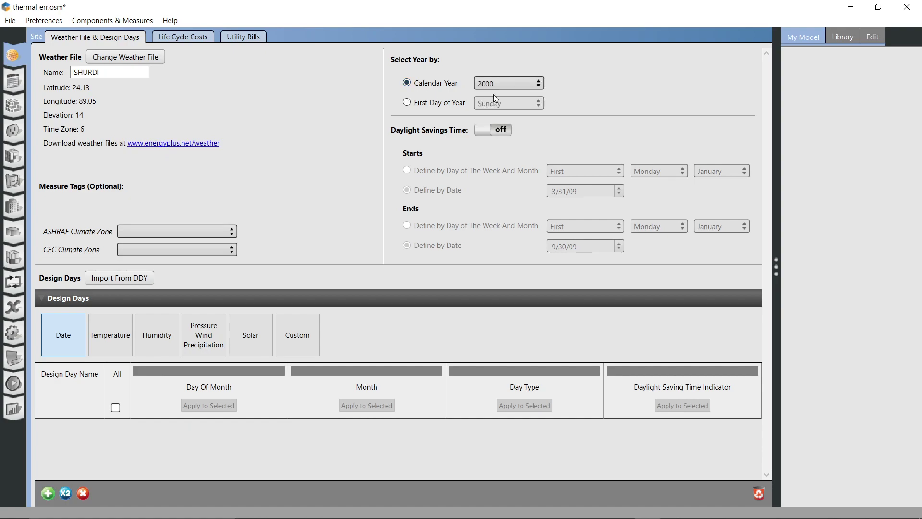
click(509, 84)
scroll(528, 189, down, 5)
scroll(531, 186, down, 5)
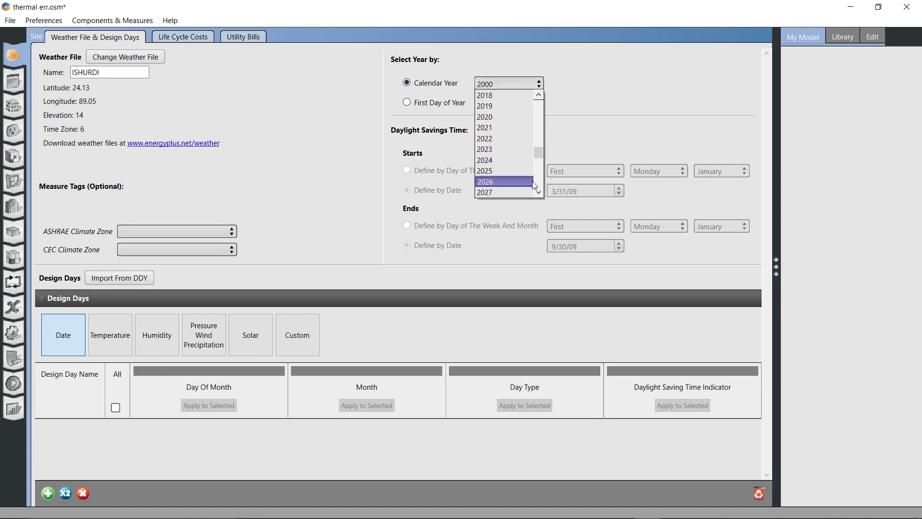
click(519, 137)
click(175, 232)
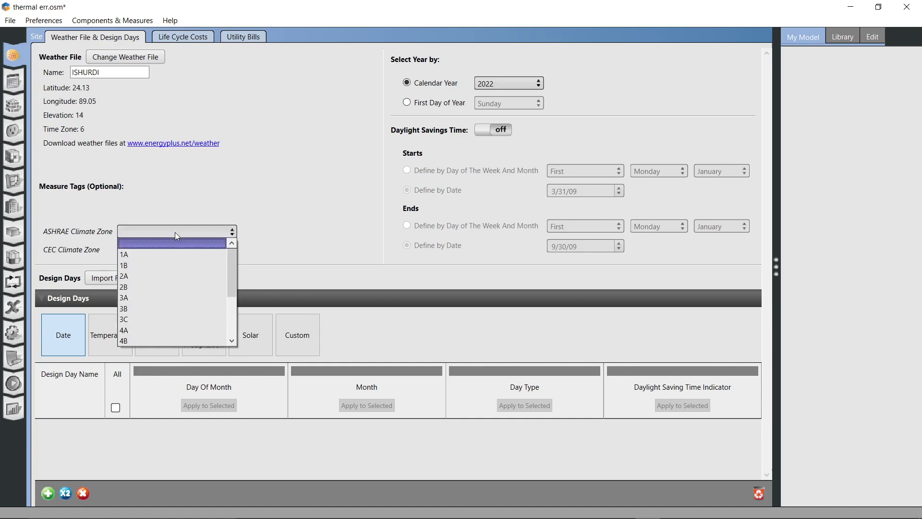
click(163, 275)
Step: Import the design days from the IND_Kolkata.428090_ISHRAE DDY file and look over the imported list
click(137, 277)
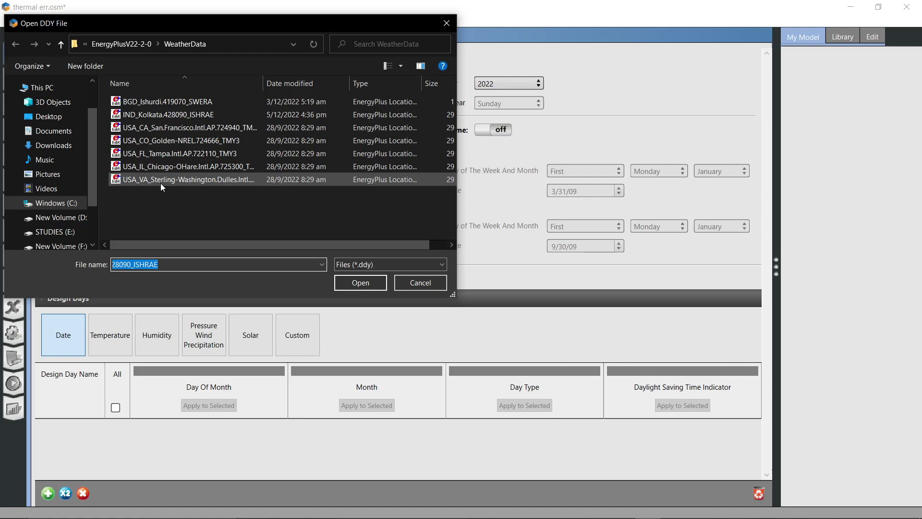
click(177, 115)
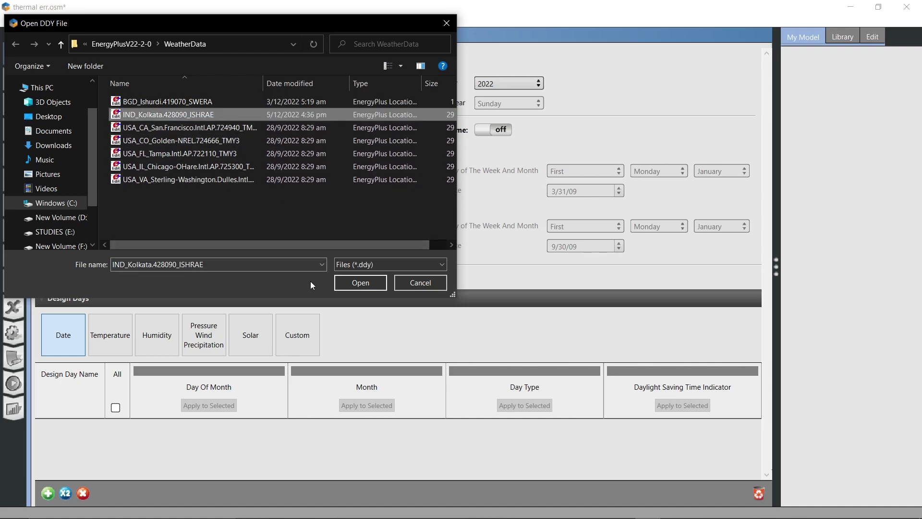
click(348, 282)
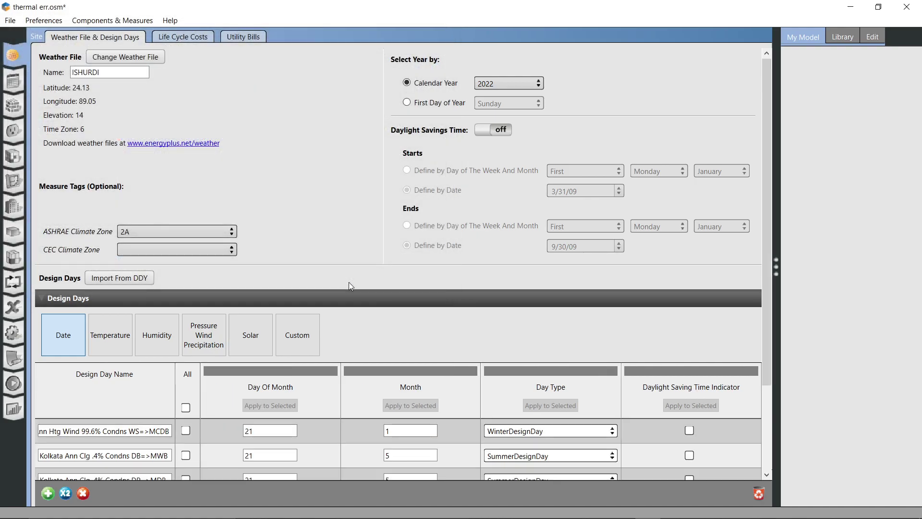
scroll(298, 379, down, 2)
scroll(298, 383, down, 1)
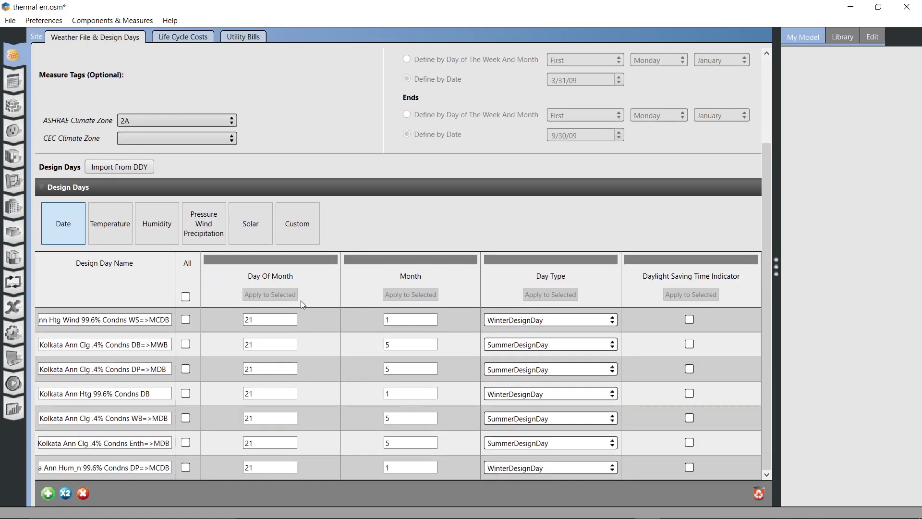
scroll(301, 301, up, 3)
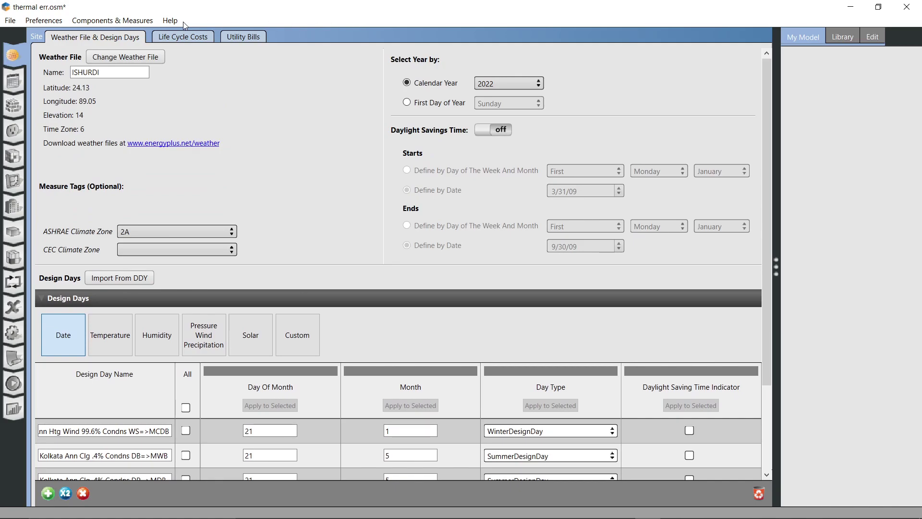
Step: Set the life cycle cost analysis type to Custom with an analysis length of 30 years
click(186, 40)
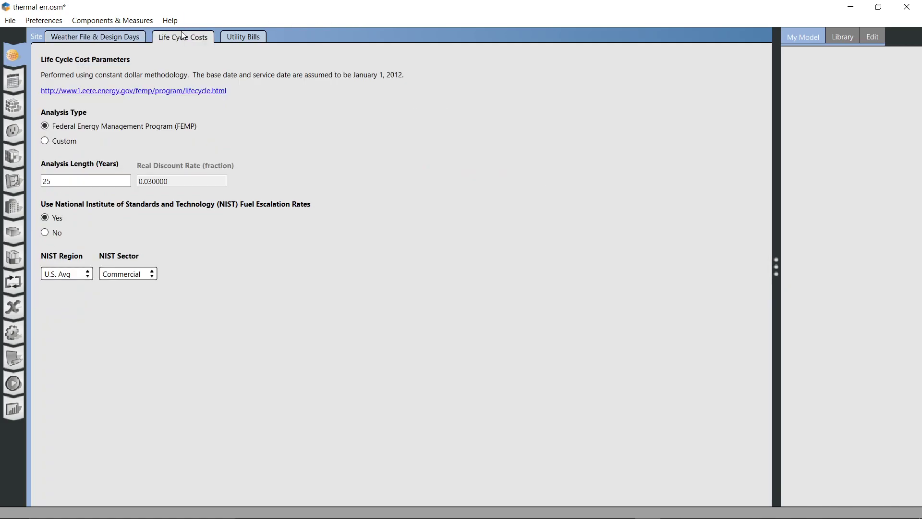
click(64, 143)
drag(75, 181, 30, 176)
text(30)
Step: Set the real discount rate to 0.30000 and, with NIST fuel escalation rates set to No, the electricity inflation rate to 1.19
click(193, 180)
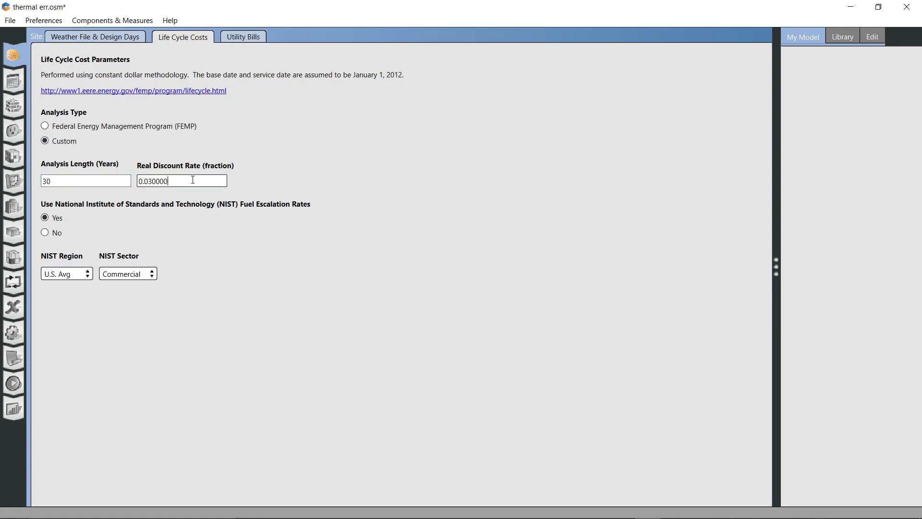
click(193, 181)
key(ctrl+a)
text(.)
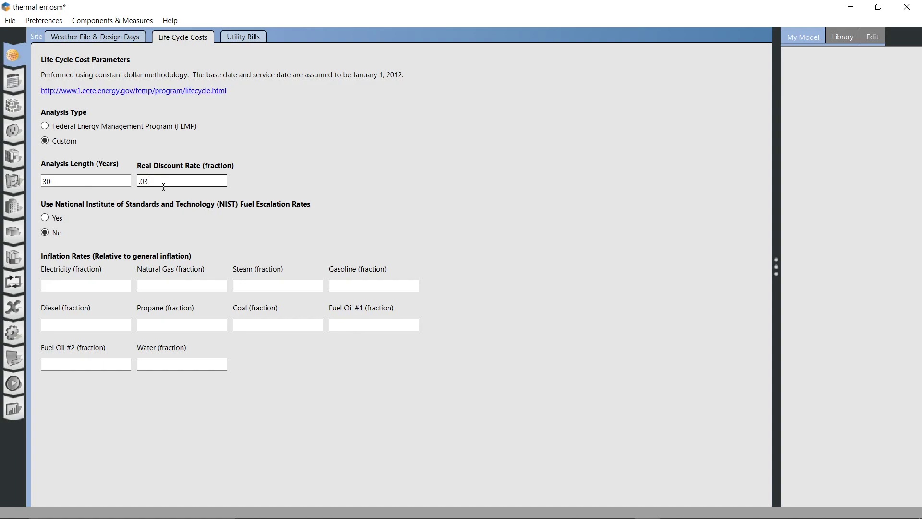
click(164, 186)
drag(154, 181, 138, 181)
key(BackSpace)
click(110, 286)
text(1.19)
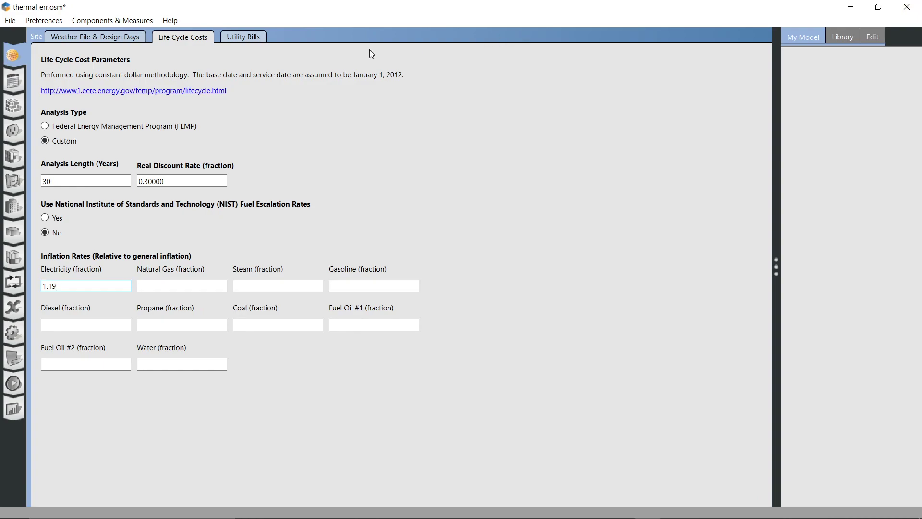
Step: Add an electric utility bill and name it "electricity usage"
click(237, 39)
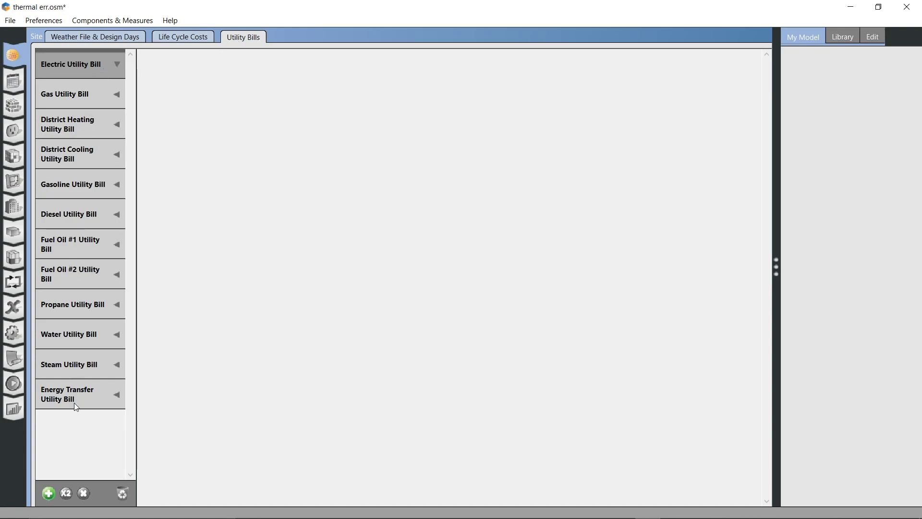
click(46, 495)
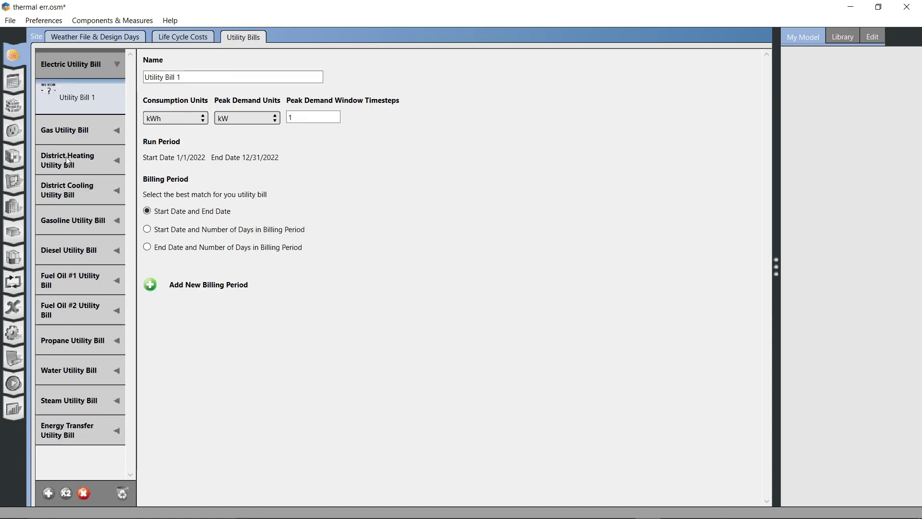
triple_click(184, 78)
text(electr)
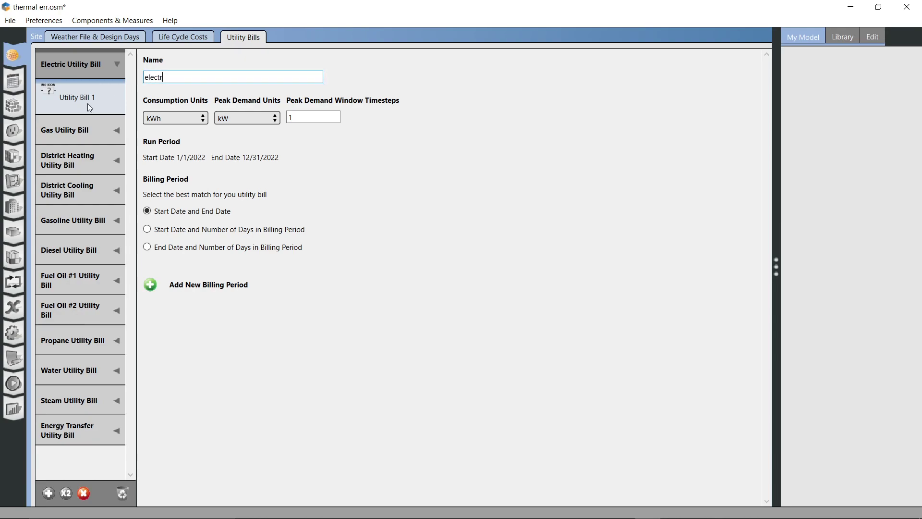
text(icity usage)
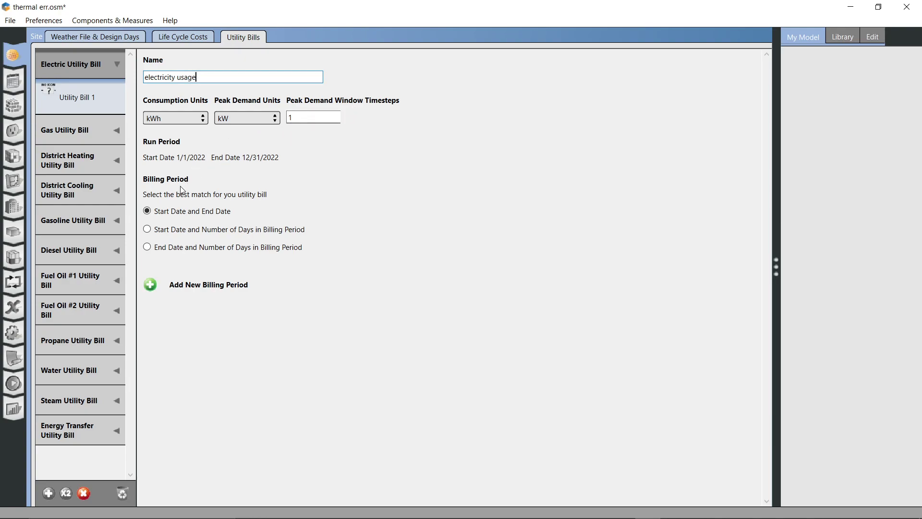
Step: Go to the model's schedule sets and open 90.1-2010 - SecSchl - Classroom Schedule Set
click(12, 87)
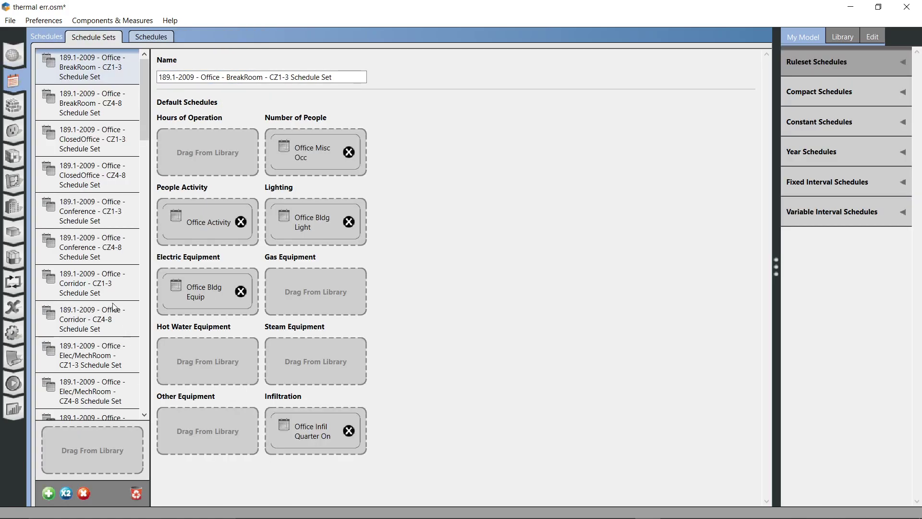
scroll(114, 306, down, 5)
scroll(114, 306, down, 8)
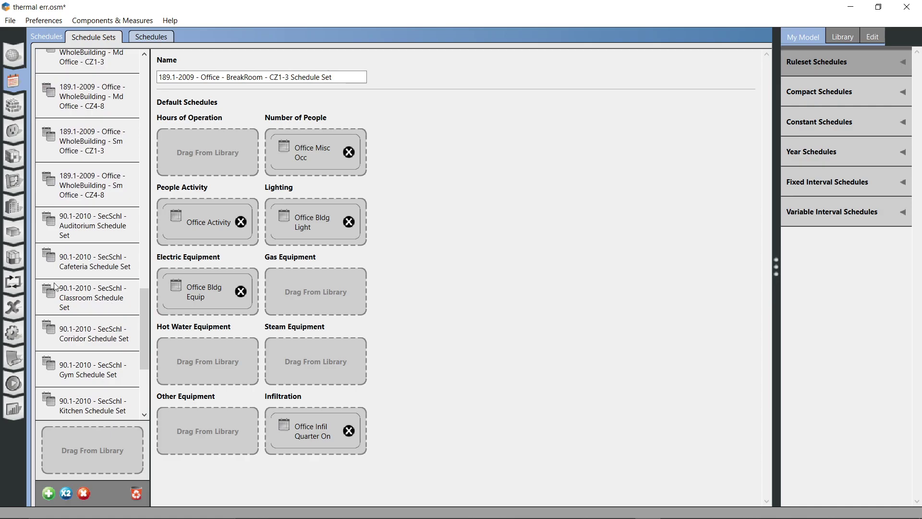
scroll(76, 231, up, 1)
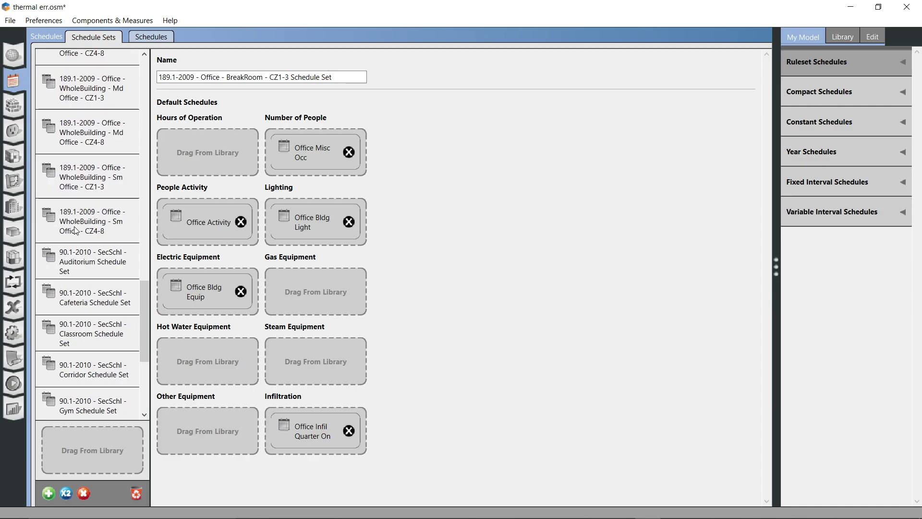
scroll(86, 230, down, 5)
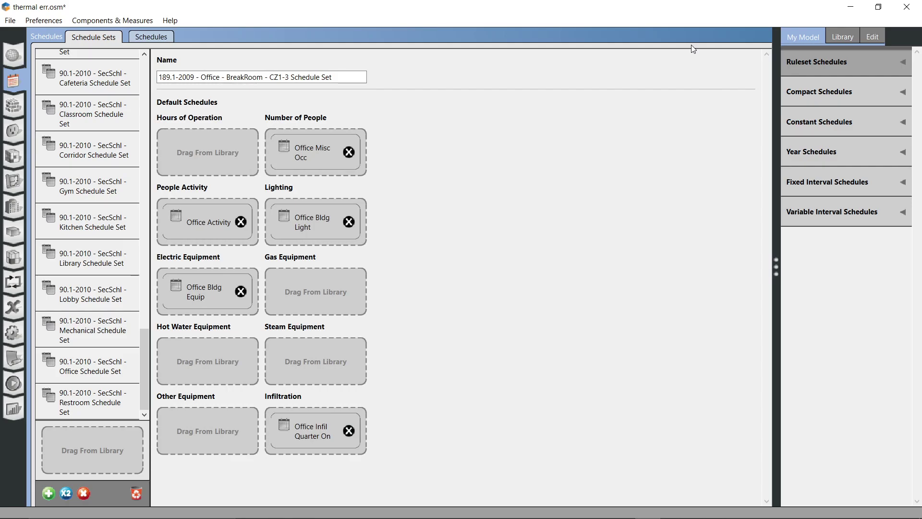
click(111, 113)
click(320, 80)
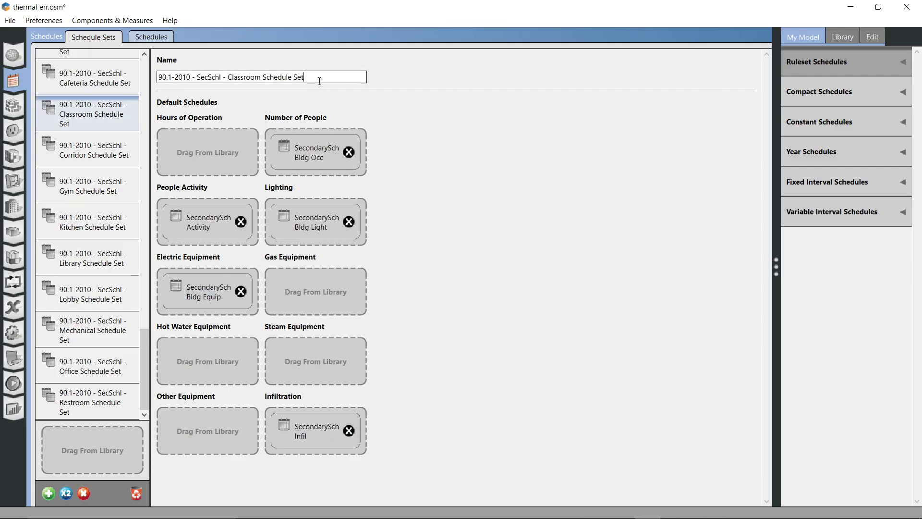
Step: Assign the SecondarySchool Bldg Occ ruleset schedule to the classroom schedule set's Hours of Operation
click(883, 63)
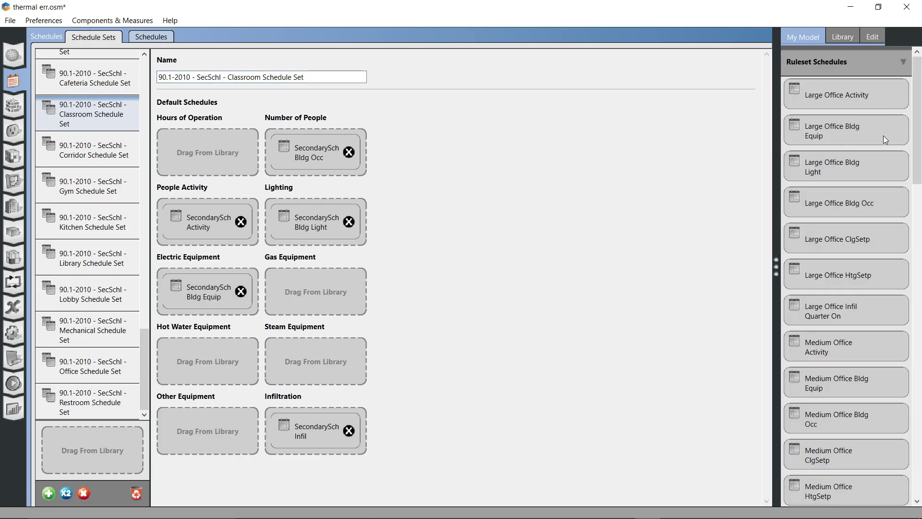
scroll(874, 280, down, 10)
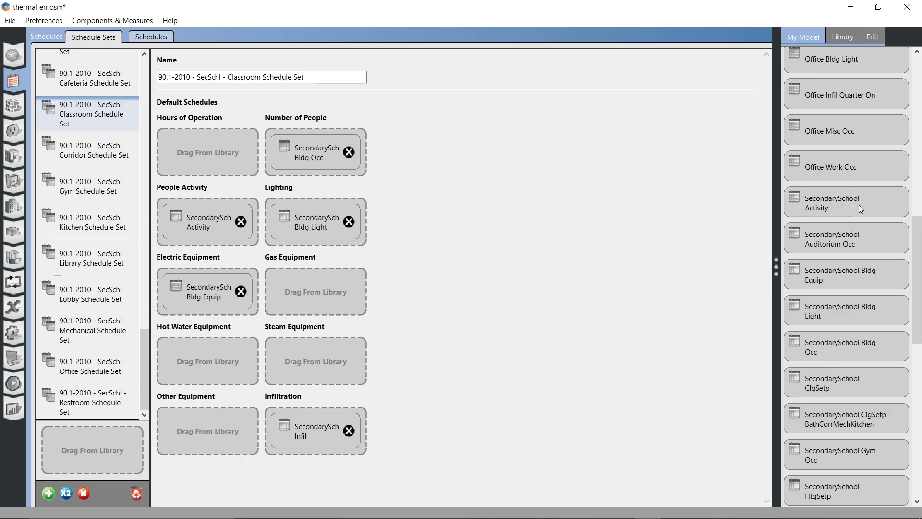
drag(853, 349, 220, 150)
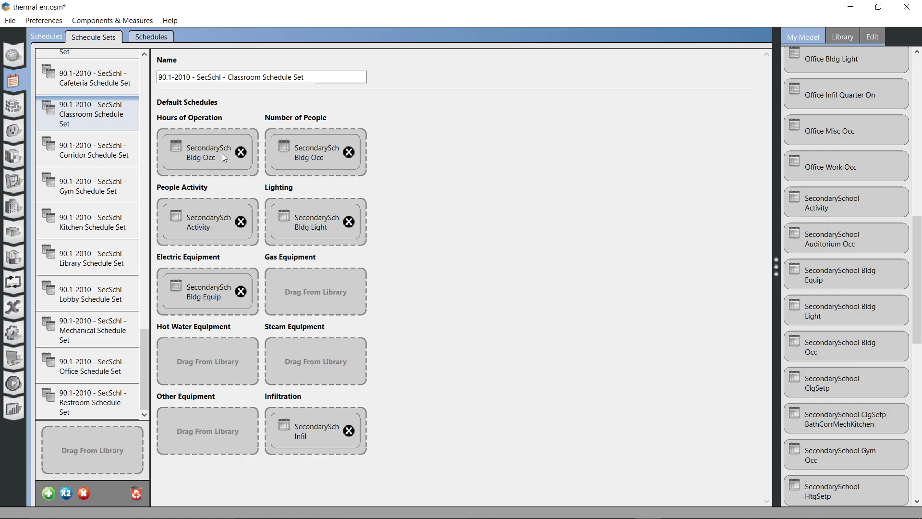
Step: Assign the SecondarySchool Bldg Occ schedule to Hours of Operation in the 90.1-2010 - SecSchl - Corridor Schedule Set
click(116, 150)
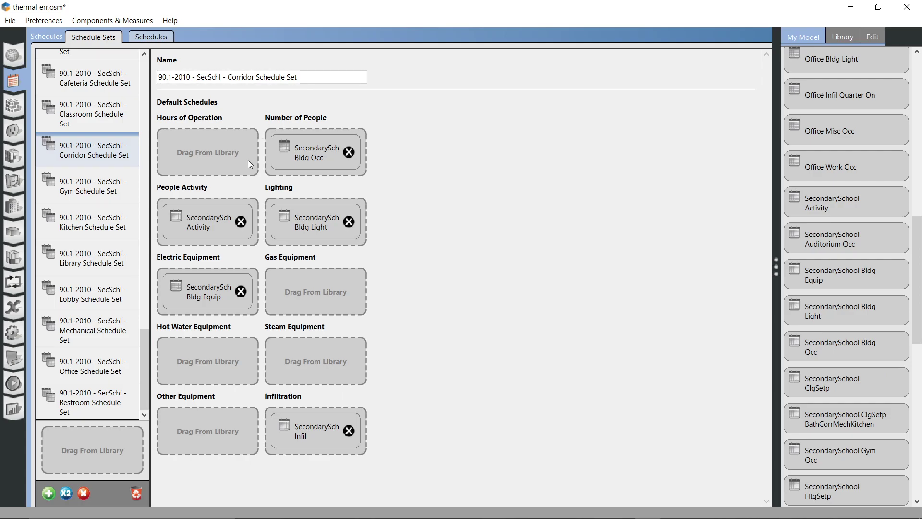
drag(312, 152, 212, 158)
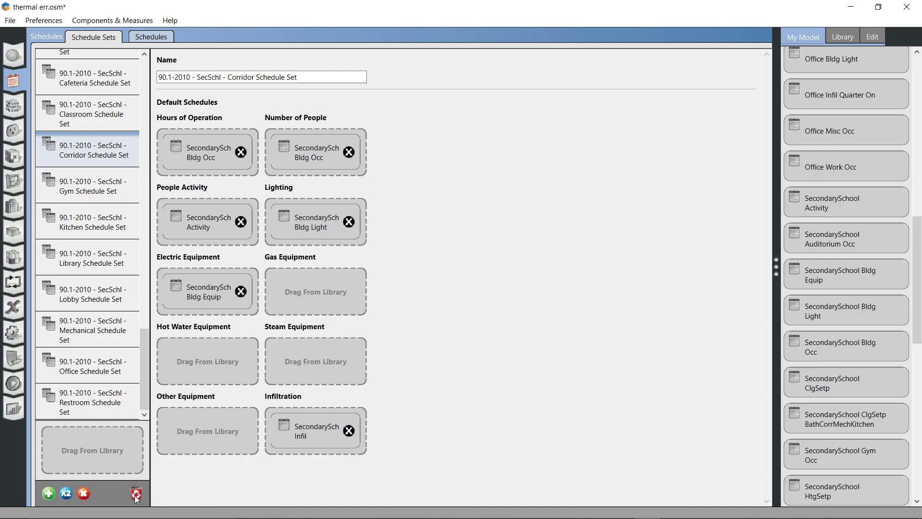
Step: In the SecondarySchool Activity summer design day profile, set about 0.6 W/person until 7:00 and about 118.5 W/person from 7:00 on
click(150, 36)
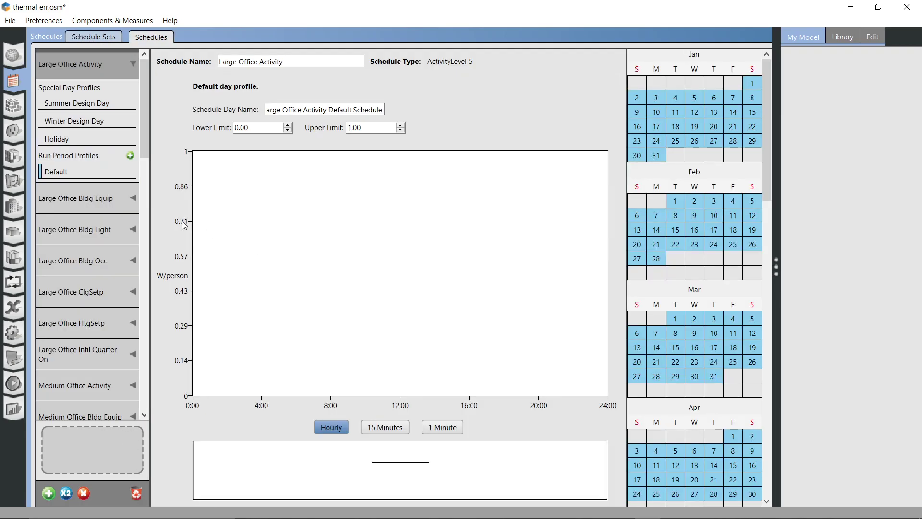
scroll(126, 257, down, 5)
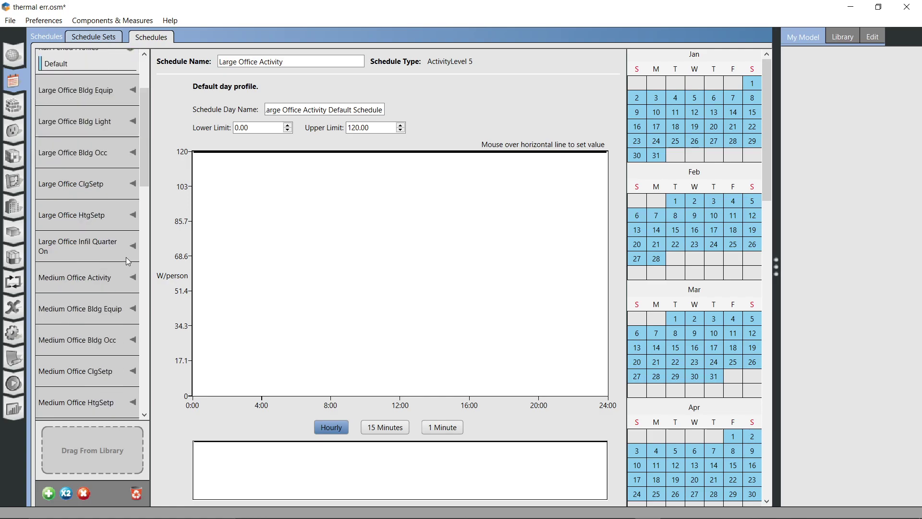
click(94, 190)
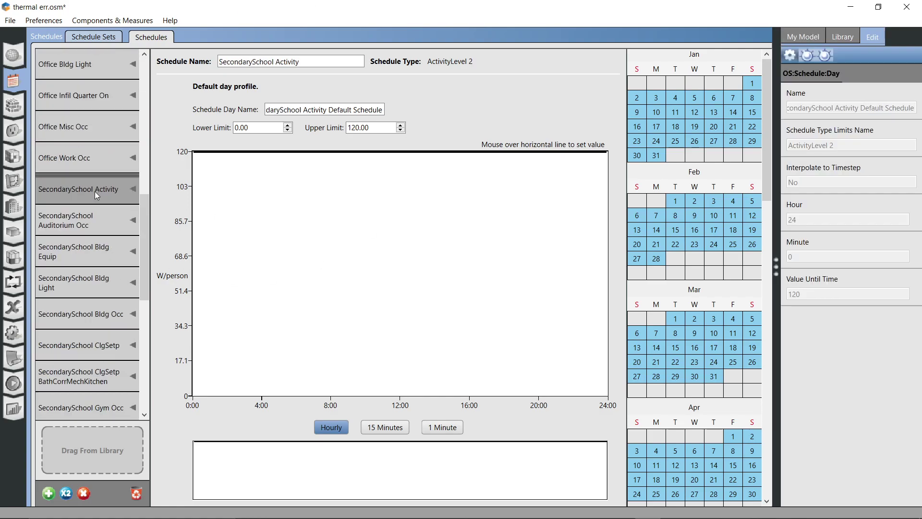
scroll(129, 333, down, 1)
scroll(129, 332, up, 2)
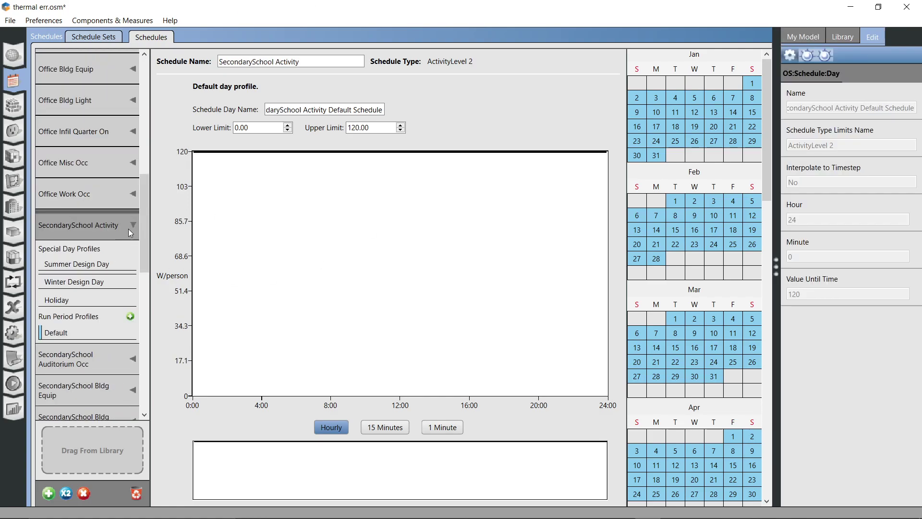
click(104, 265)
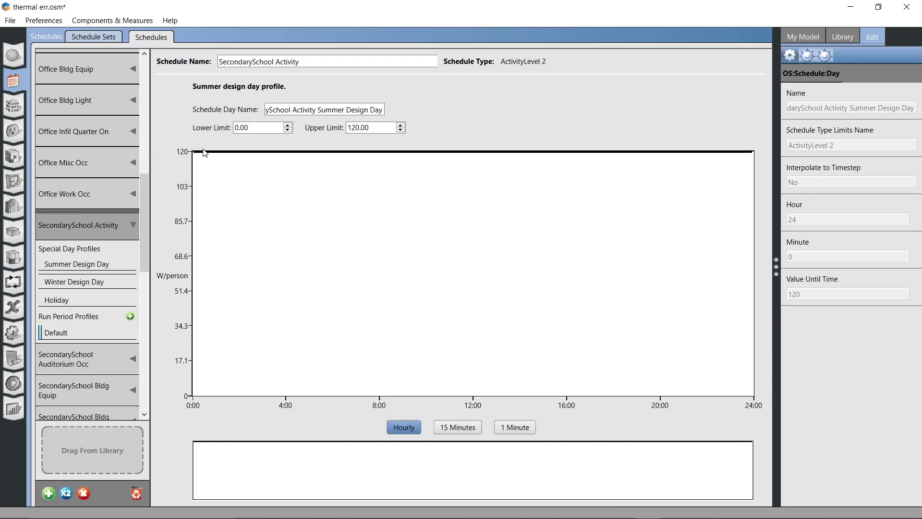
drag(205, 153, 207, 394)
double_click(286, 393)
drag(286, 394, 309, 160)
drag(287, 302, 362, 337)
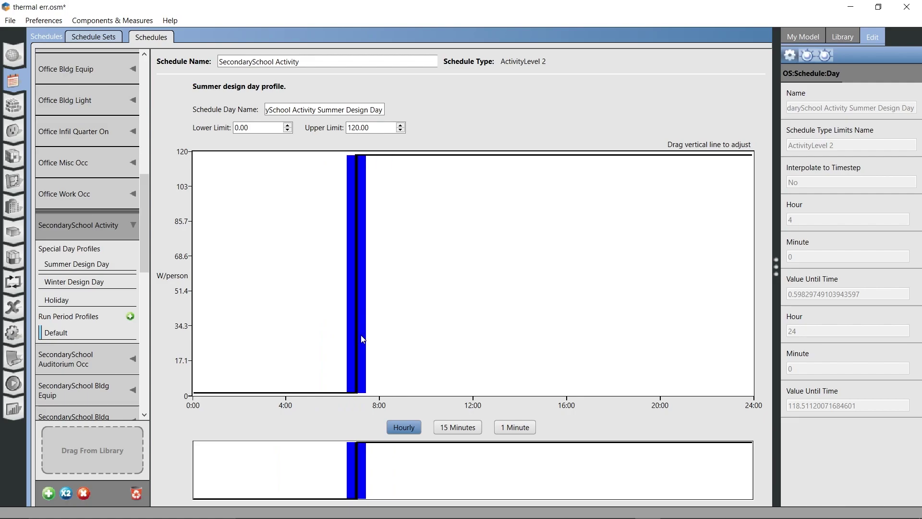
Step: Add a dip to about 33 W/person between 10:00 and 11:00 in the summer design day activity profile
double_click(472, 155)
drag(482, 156, 490, 331)
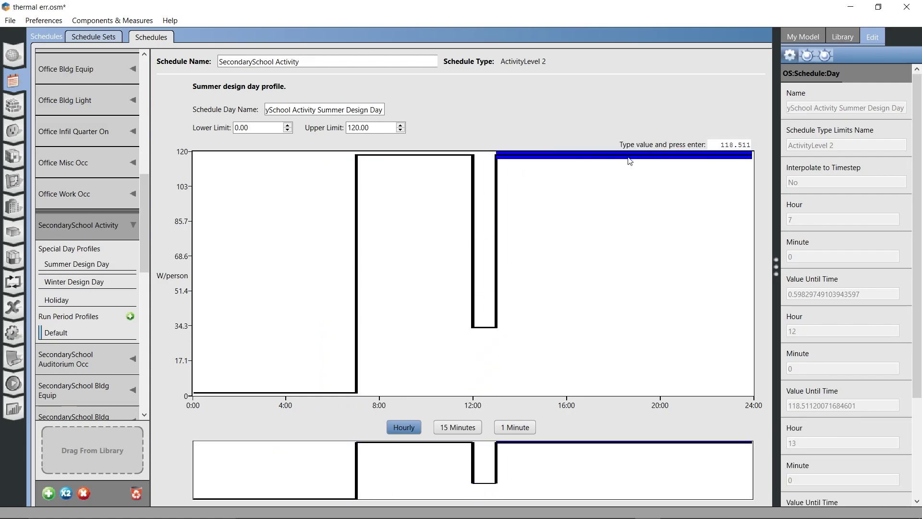
drag(473, 240, 422, 247)
drag(496, 249, 448, 259)
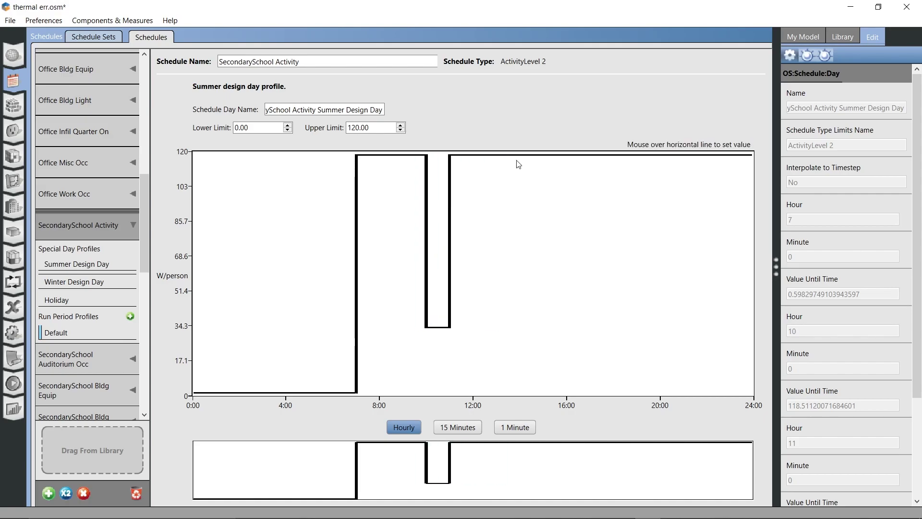
Step: Lower the summer activity profile to about 7 W/person from 13:00 to 14:00, about 53 W/person until 16:00, and near zero after 16:00
double_click(520, 155)
double_click(543, 155)
drag(531, 156, 525, 383)
drag(603, 156, 606, 294)
mouse_move(520, 312)
mouse_down()
mouse_move(503, 318)
mouse_move(521, 327)
mouse_up()
drag(565, 296, 641, 393)
double_click(613, 287)
drag(613, 359, 574, 358)
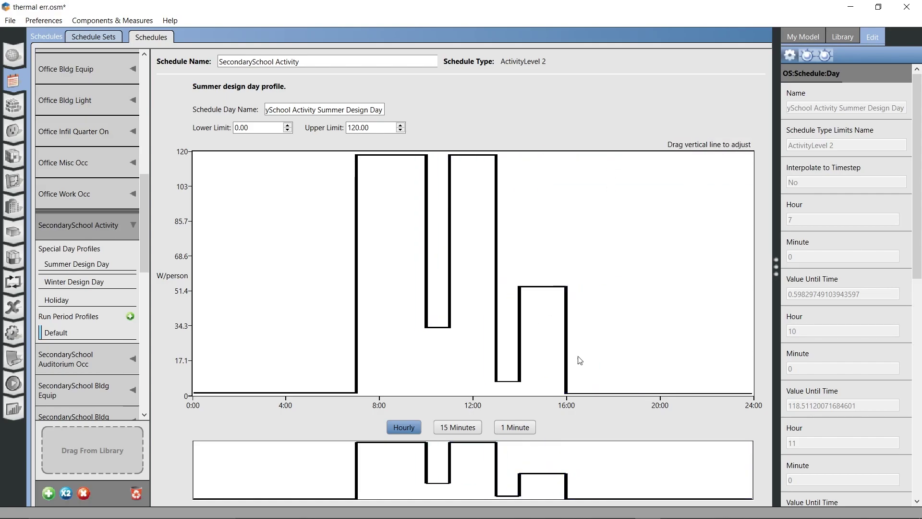
Step: Move the summer activity profile's start to 8:00 and raise its 10:00 to 11:00 dip to about 73 W/person
drag(368, 301, 379, 293)
drag(426, 240, 449, 192)
double_click(426, 155)
drag(437, 155, 437, 245)
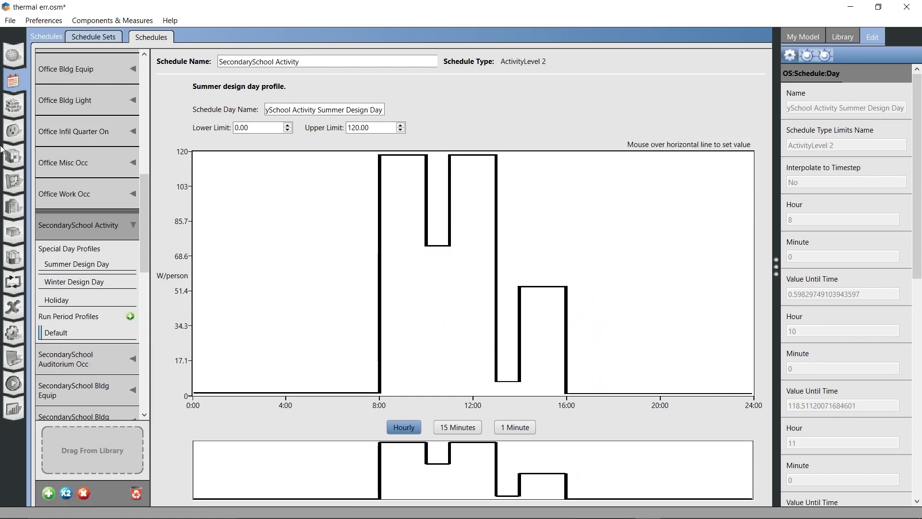
Step: Reshape the SecondarySchool Activity winter design day profile into several time segments with different activity levels
click(103, 284)
drag(257, 152, 529, 356)
double_click(351, 398)
double_click(442, 158)
double_click(471, 365)
double_click(541, 177)
double_click(528, 177)
double_click(612, 177)
drag(612, 178, 637, 388)
drag(398, 154, 403, 213)
drag(460, 260, 461, 360)
mouse_move(412, 213)
mouse_down()
mouse_move(412, 245)
mouse_move(414, 198)
mouse_up()
drag(495, 178, 498, 244)
drag(568, 180, 571, 218)
drag(639, 389, 634, 480)
Step: Set the SecondarySchool Bldg Occ summer design day profile to about 0.77 from 8:00 to 15:00 and about 0.37 from 15:00 to 17:00
scroll(116, 384, down, 2)
click(129, 393)
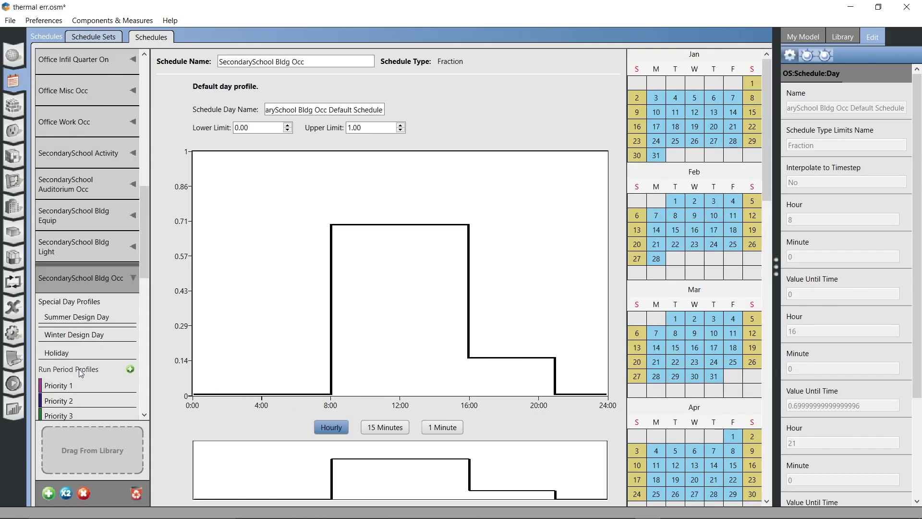
click(77, 317)
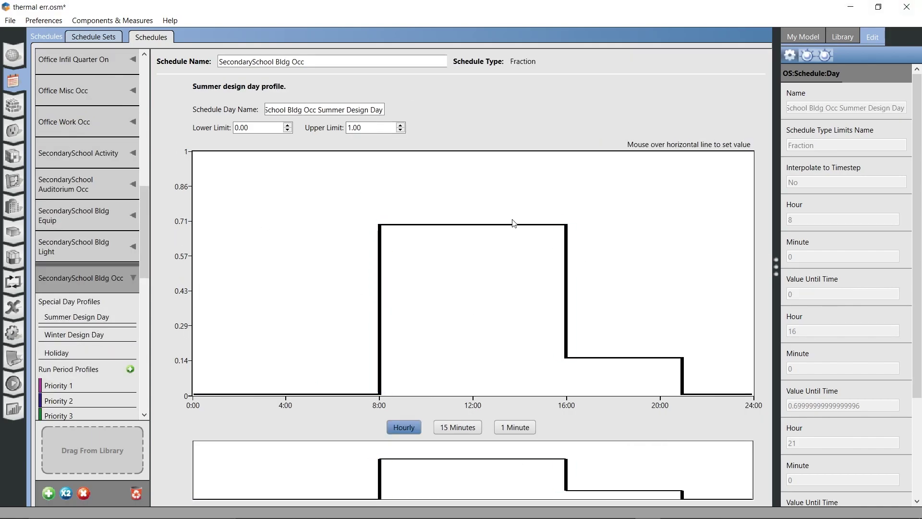
drag(513, 222, 512, 207)
drag(567, 307, 552, 323)
drag(611, 356, 611, 305)
drag(682, 356, 586, 355)
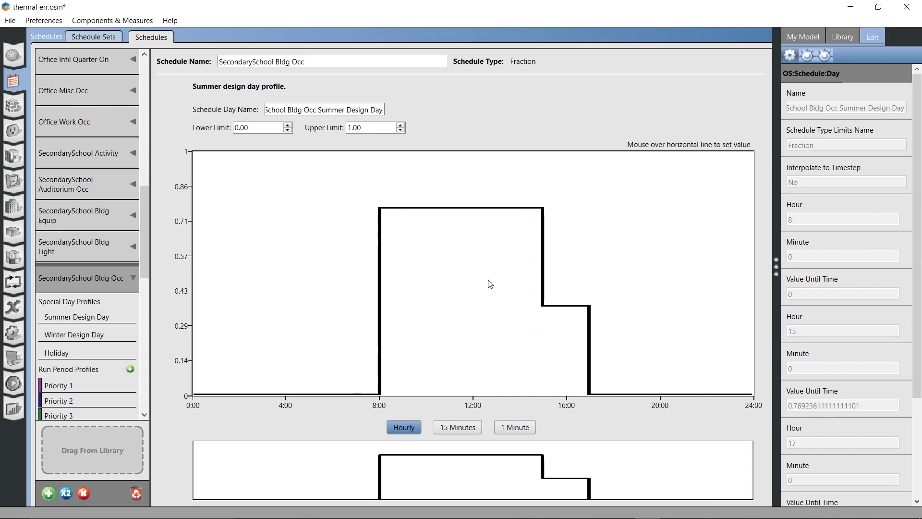
Step: Split the daytime block of the SecondarySchool Bldg Occ summer design day profile into segments with different levels and shift its end time
scroll(873, 327, down, 5)
scroll(872, 327, up, 5)
double_click(502, 208)
drag(503, 207, 524, 185)
double_click(496, 240)
drag(432, 208, 446, 191)
drag(518, 185, 484, 304)
drag(589, 345, 609, 349)
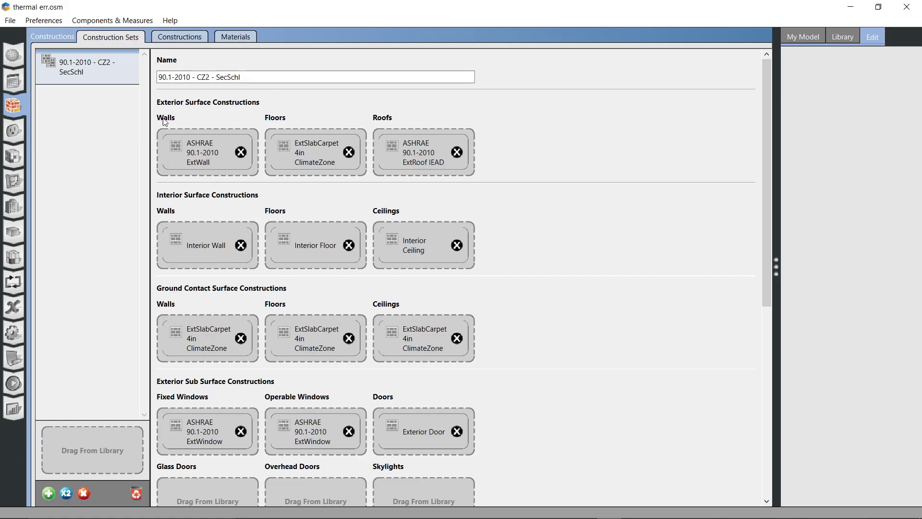
Step: View the model's load definitions and space types, and return to the construction sets
click(14, 131)
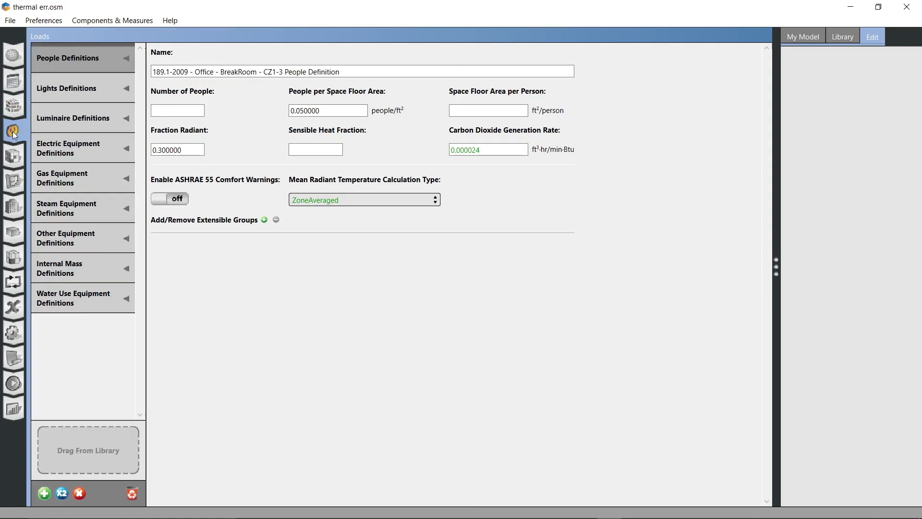
click(17, 159)
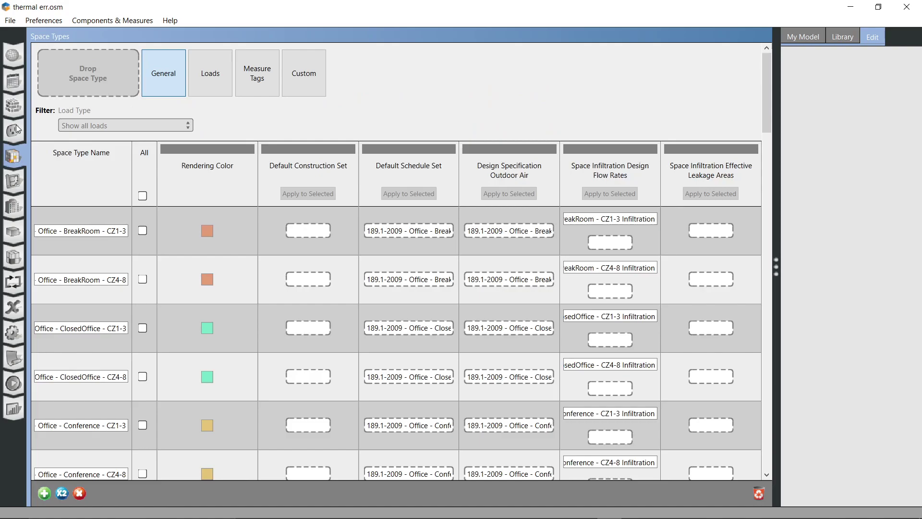
click(15, 107)
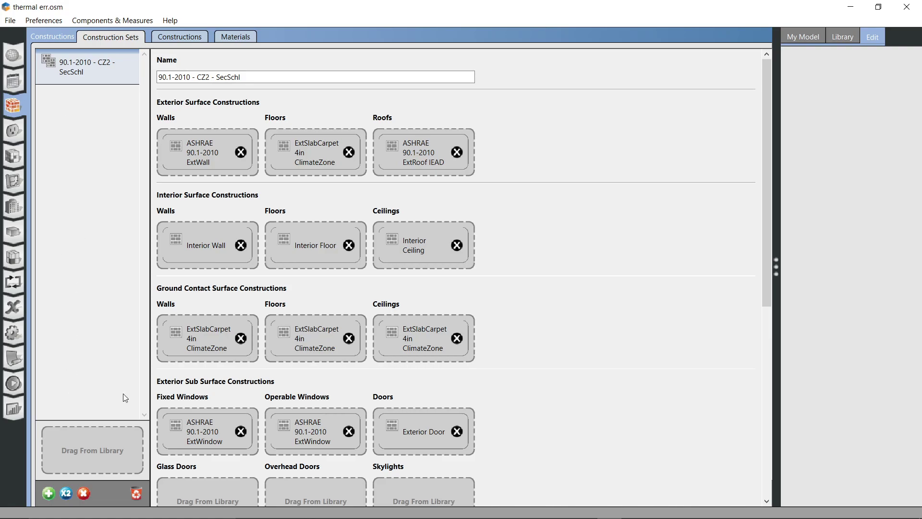
Step: Review the exterior, interior, ground contact and sub surface constructions assigned in the 90.1-2010 - CZ2 - SecSchl construction set
mouse_move(136, 490)
scroll(287, 300, down, 5)
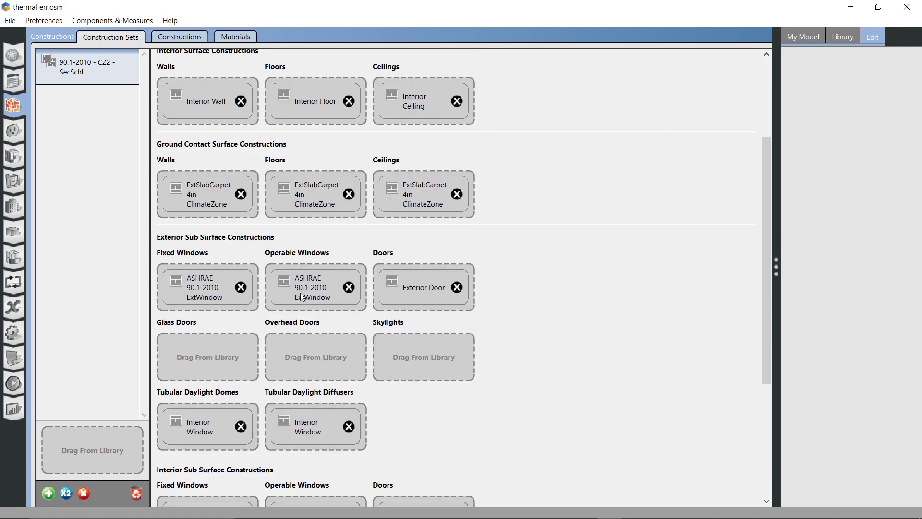
scroll(302, 292, down, 7)
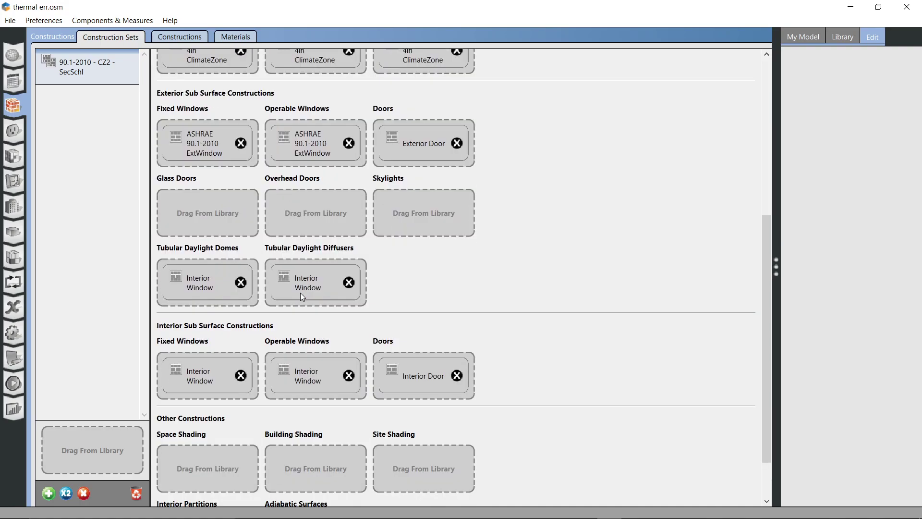
scroll(303, 296, up, 12)
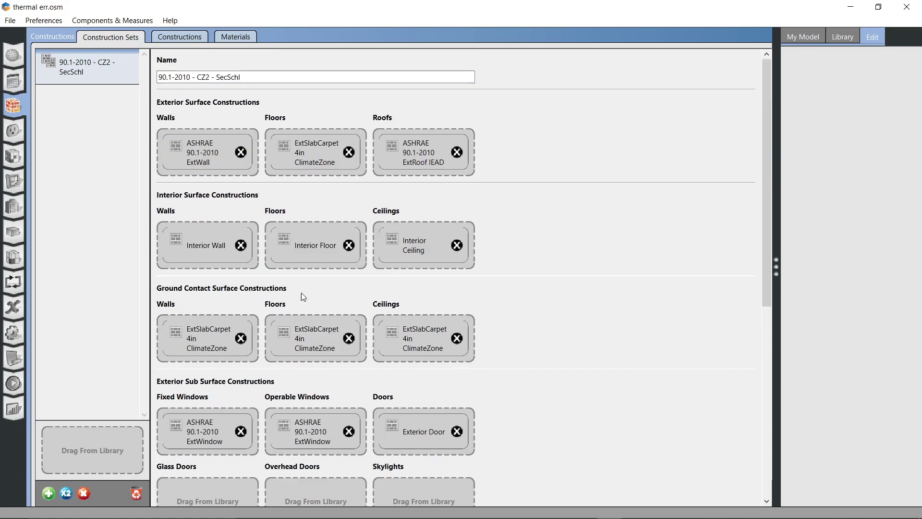
Step: Examine the measure tags and material layers of the ASHRAE 189.1-2009 ExtWall Mass ClimateZone 2 construction
click(187, 37)
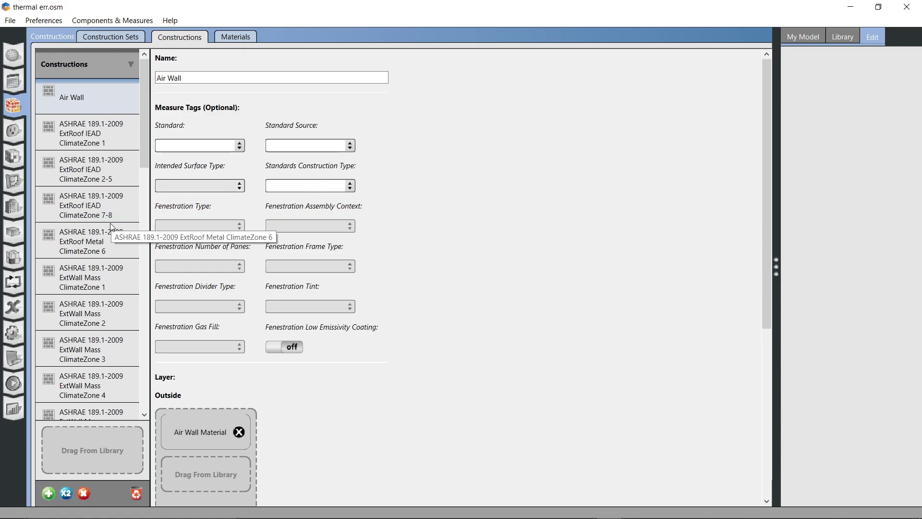
scroll(111, 282, down, 1)
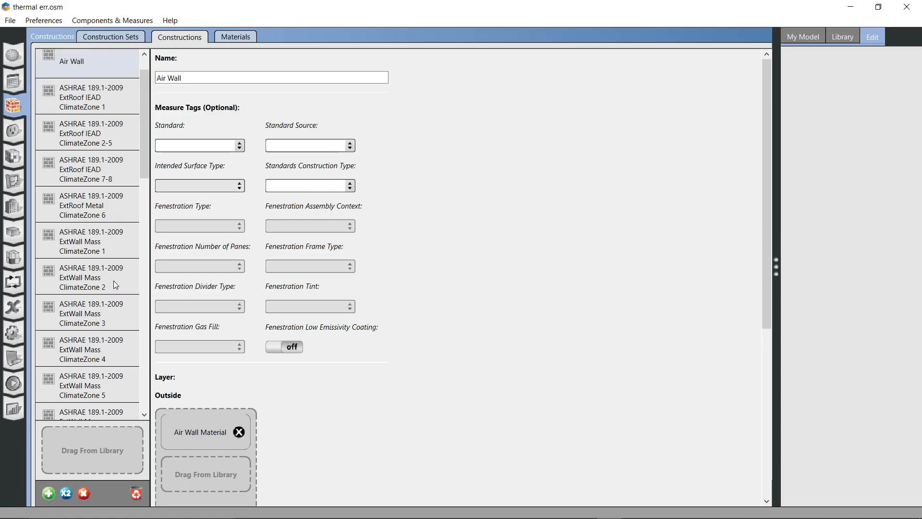
click(115, 285)
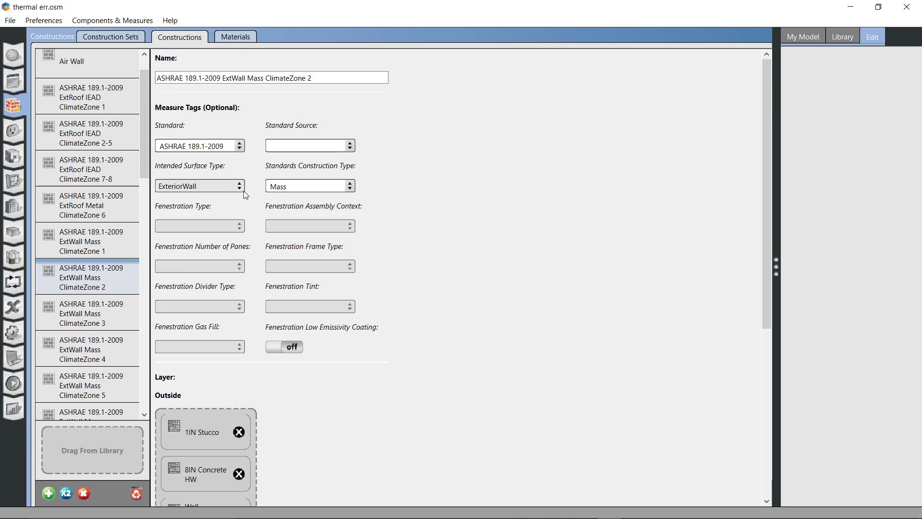
scroll(338, 356, down, 3)
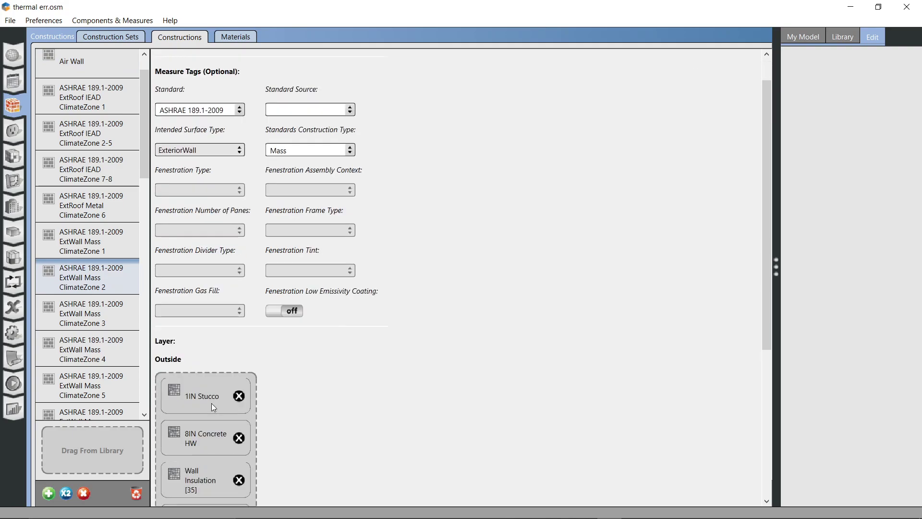
Step: Duplicate the 8IN Concrete HW material and name the copy "5IN brick"
click(239, 38)
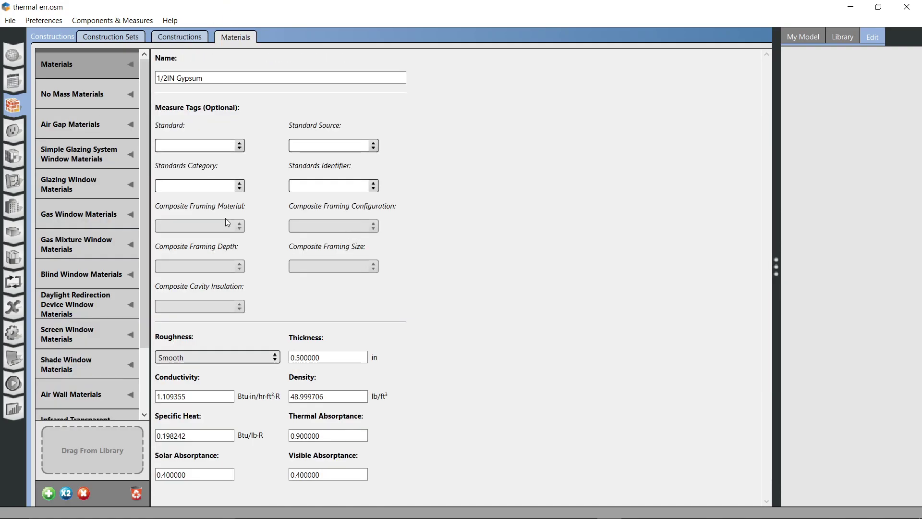
click(131, 66)
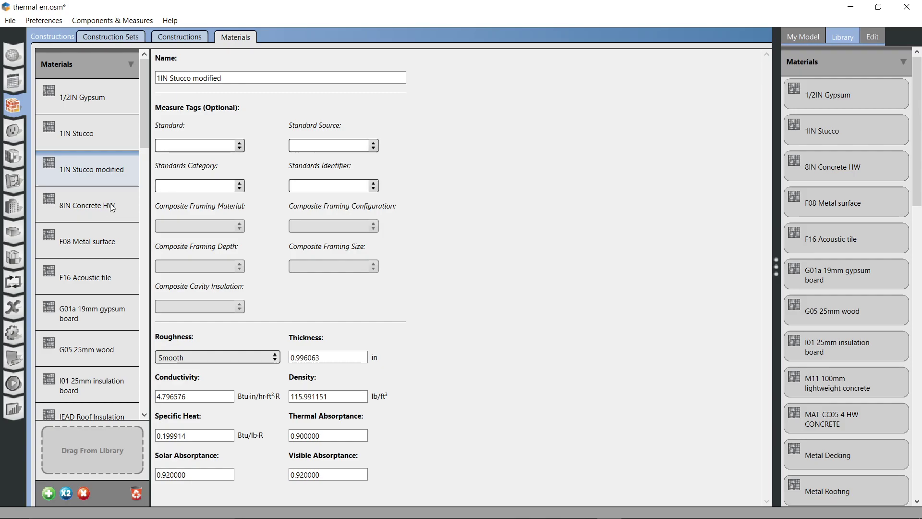
click(112, 208)
click(66, 492)
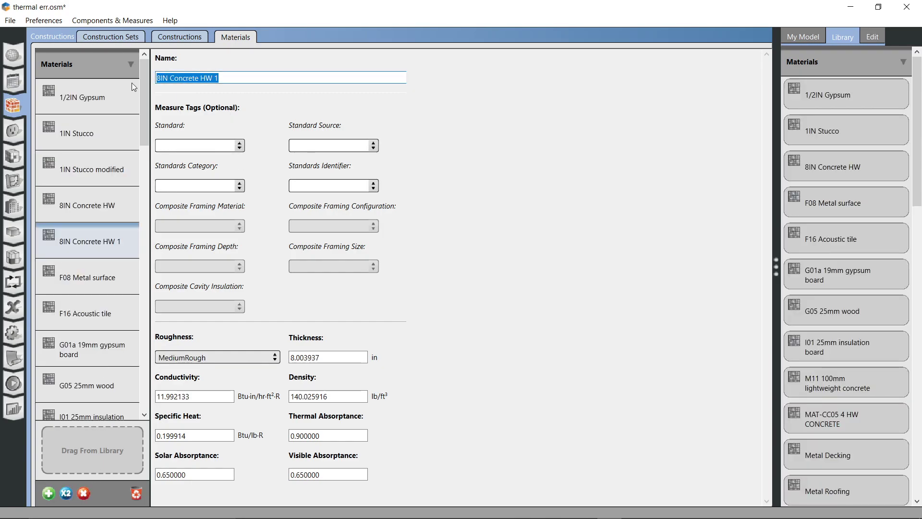
text(5IN brick)
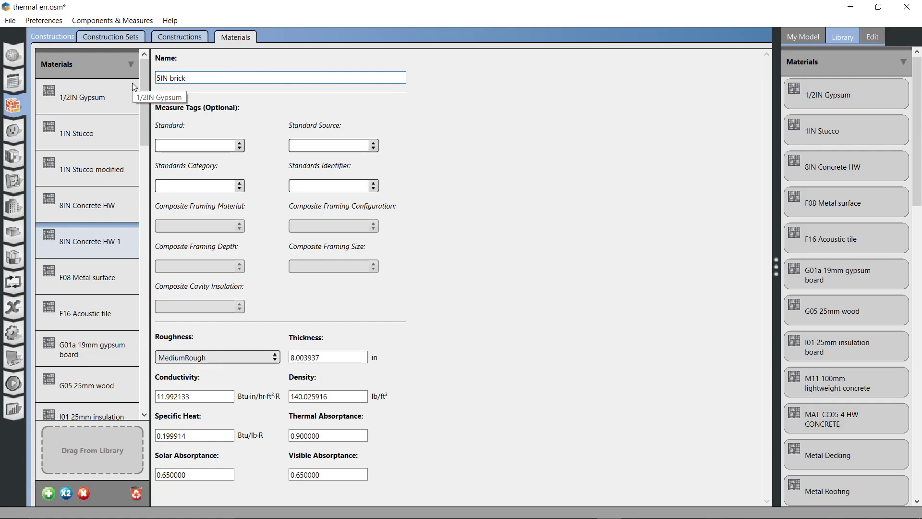
click(453, 192)
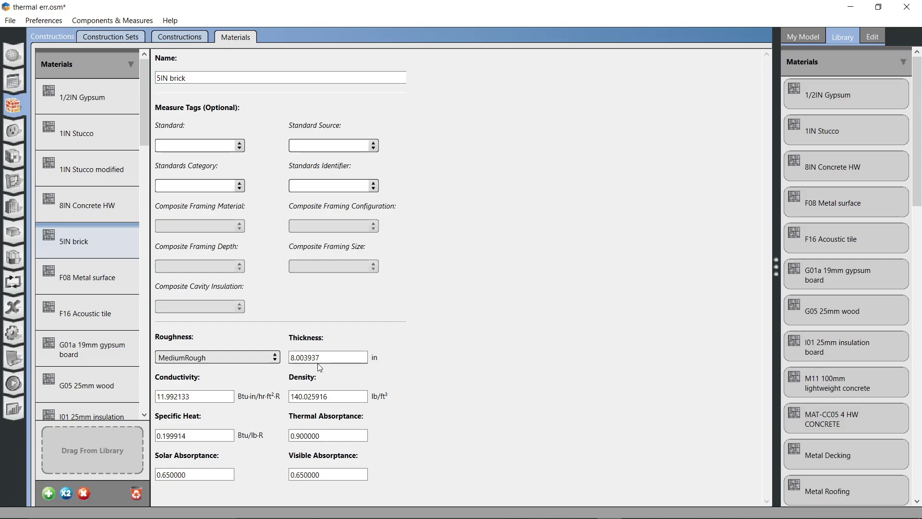
Step: Set the 5IN brick material's roughness to Rough, thickness to 5 in and conductivity to 6.93 Btu·in/hr·ft²·R
click(245, 358)
click(220, 379)
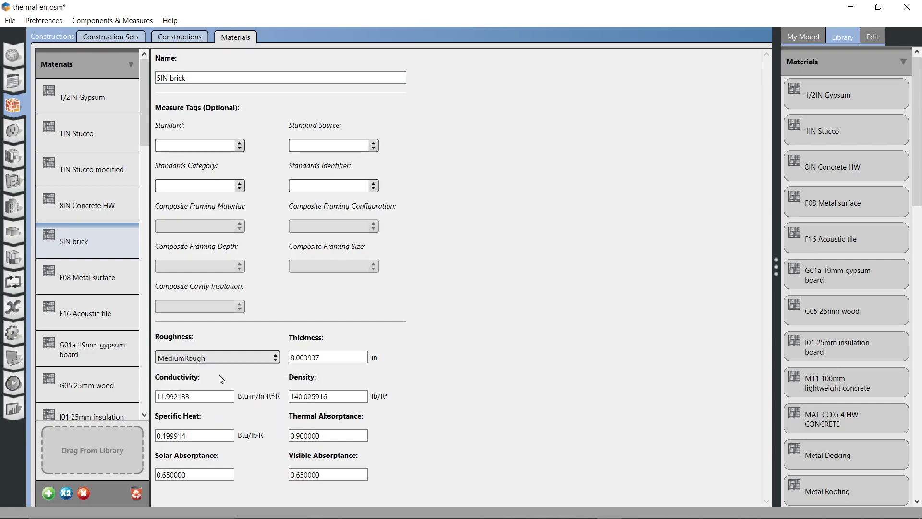
double_click(350, 362)
text(5)
click(191, 394)
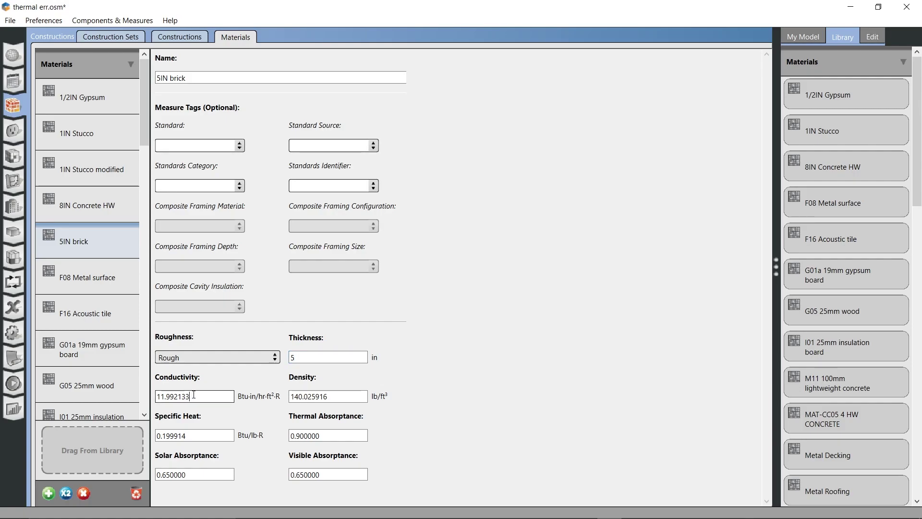
double_click(201, 393)
text(6.93)
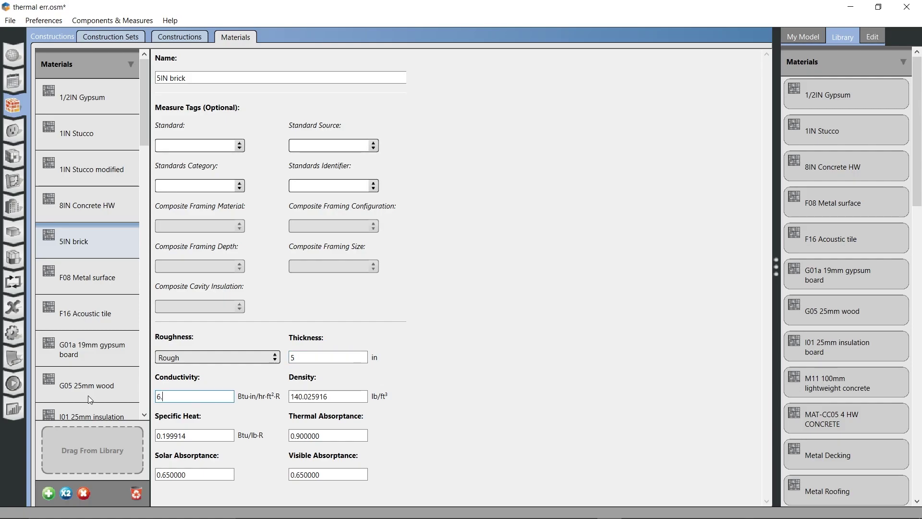
key(Tab)
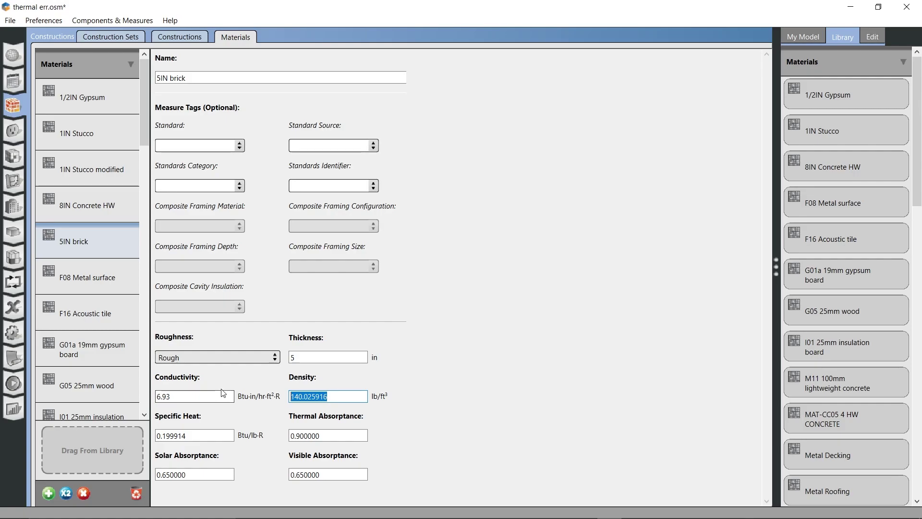
Step: Set the 5IN brick material's density to 120 lb/ft³ and specific heat to 0.24 Btu/lb·R
text(120)
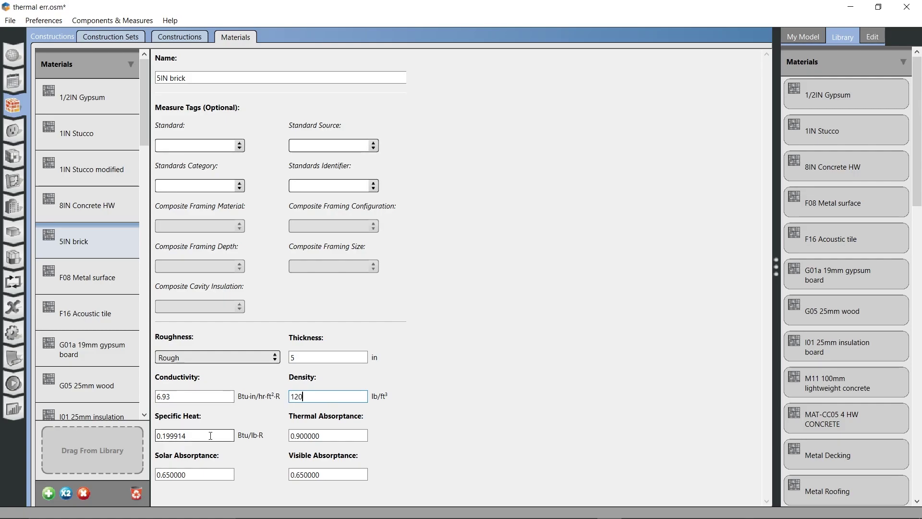
key(Tab)
text(0.24)
click(472, 455)
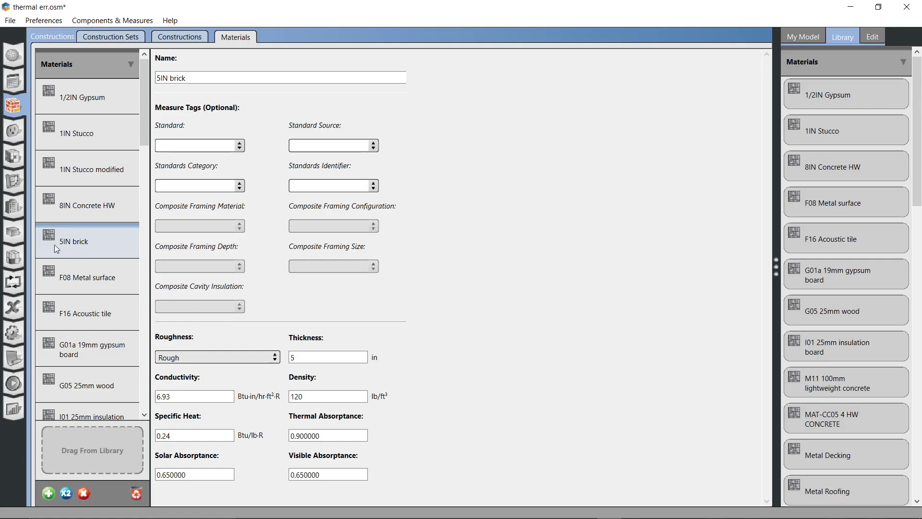
Step: Remove all material layers from the ASHRAE 189.1-2009 ExtWall Mass ClimateZone 2 construction
click(198, 39)
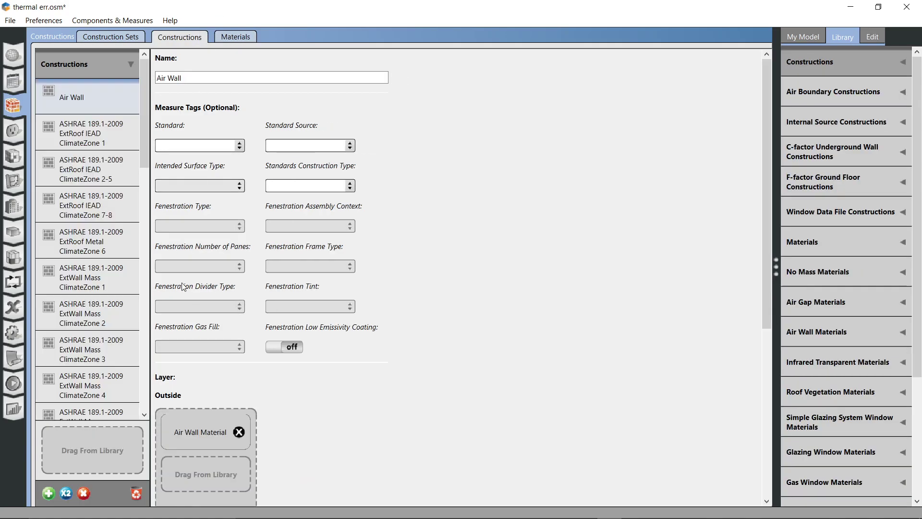
scroll(197, 408, down, 3)
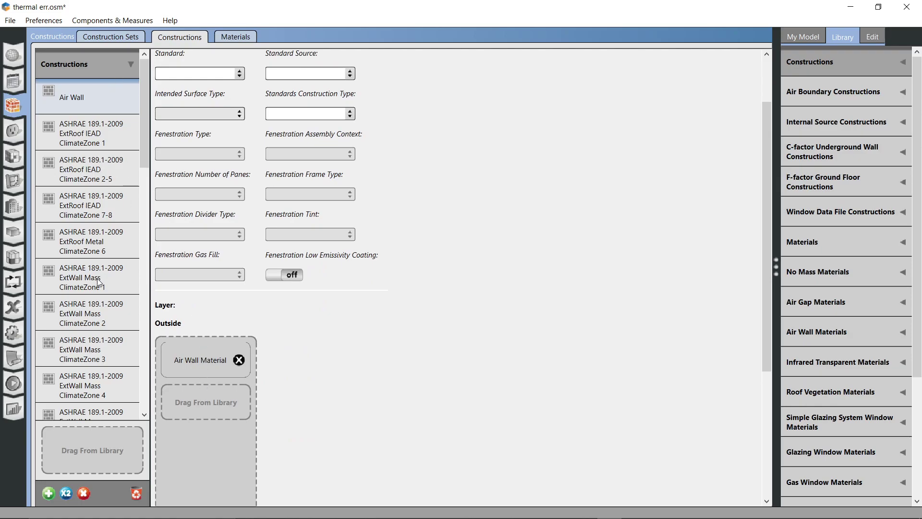
click(114, 315)
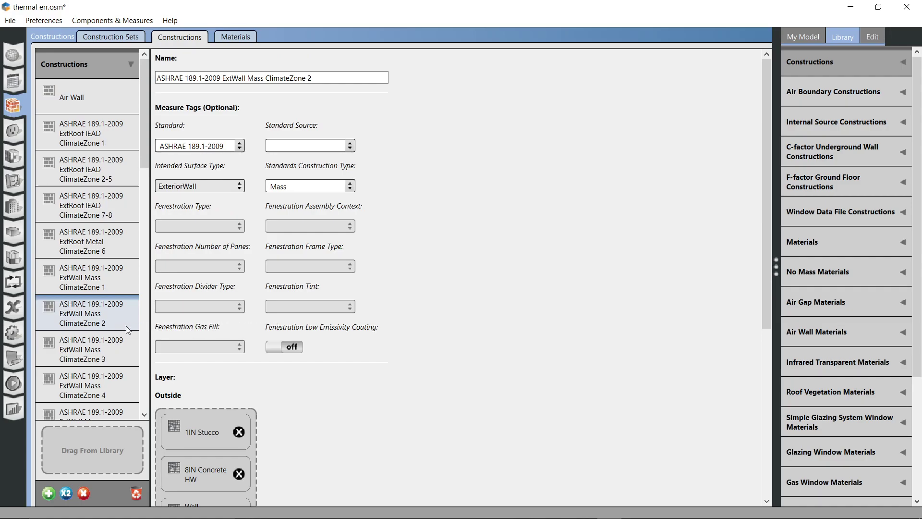
scroll(170, 376, down, 2)
scroll(281, 400, down, 1)
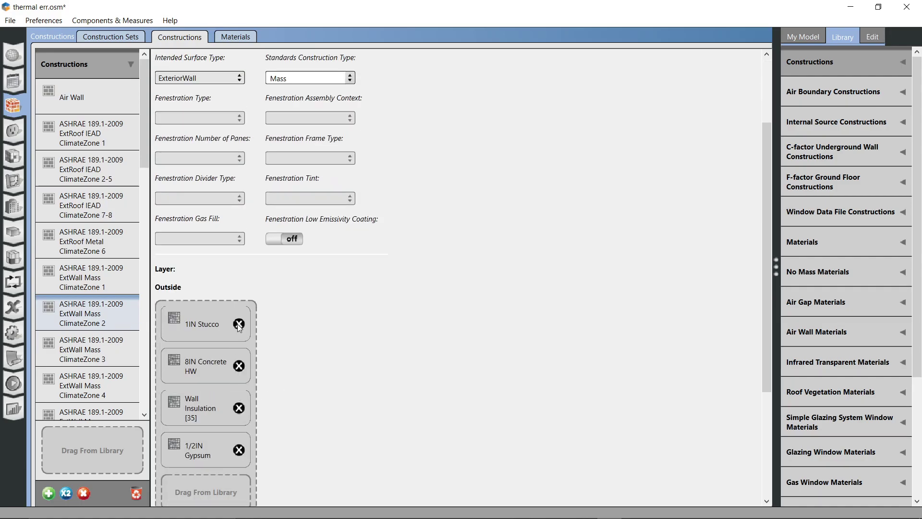
click(102, 358)
click(108, 311)
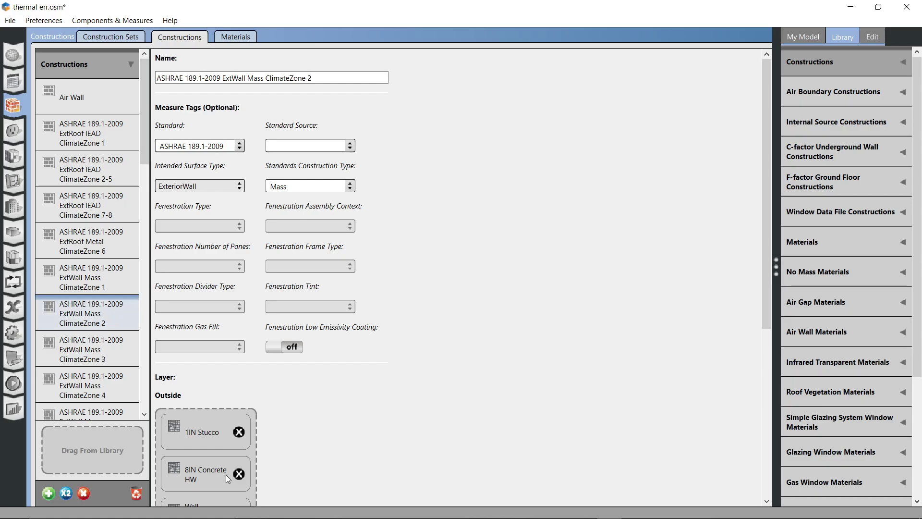
scroll(226, 475, down, 3)
click(238, 324)
click(239, 365)
click(239, 325)
click(238, 324)
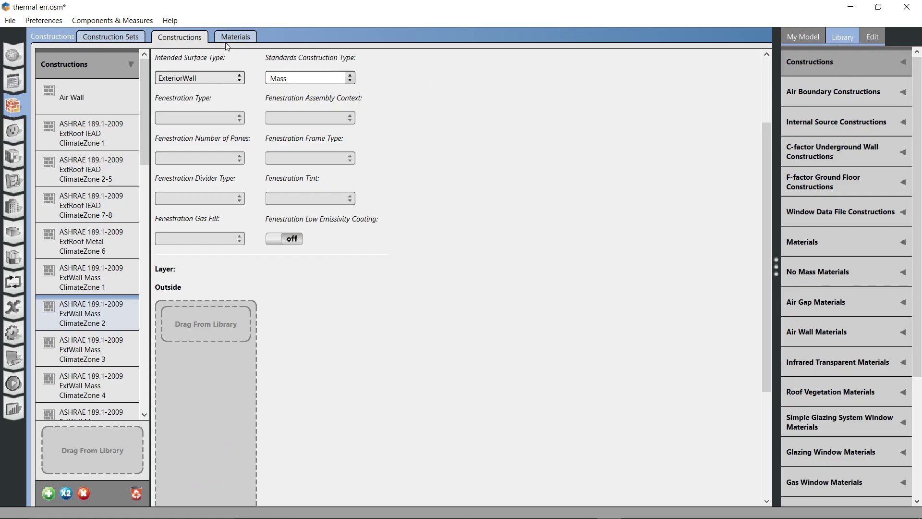
Step: Build the emptied ClimateZone 2 mass exterior wall from the model's own 1IN Stucco modified, 5IN brick and 1IN Stucco modified materials, outside to inside
scroll(115, 368, down, 1)
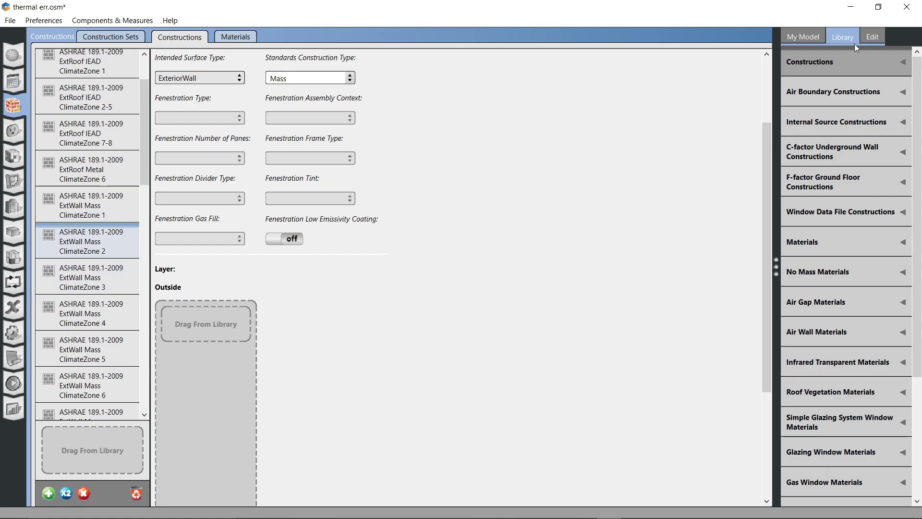
click(902, 243)
scroll(900, 249, down, 6)
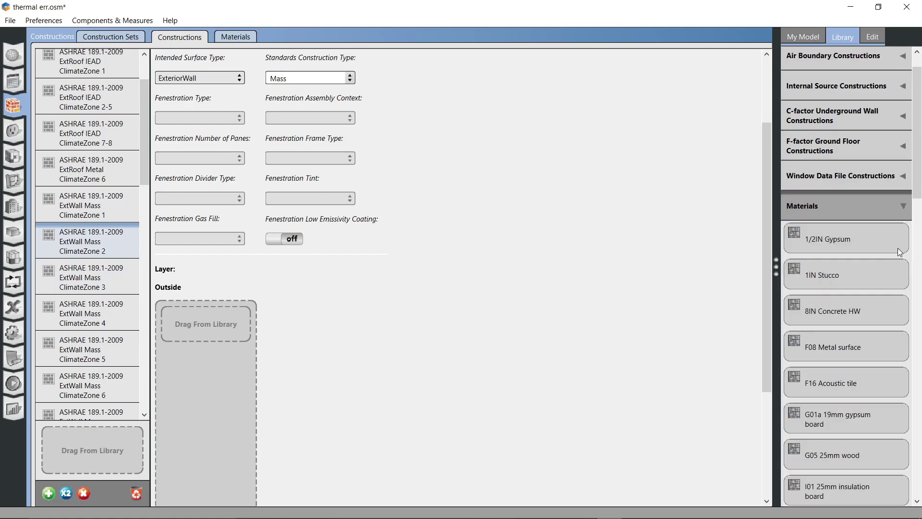
scroll(899, 253, down, 3)
scroll(899, 253, up, 8)
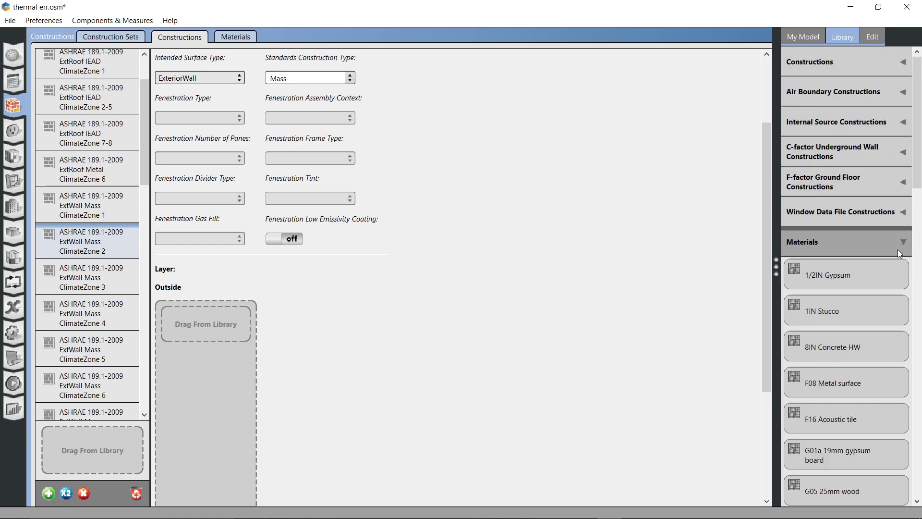
click(870, 37)
click(815, 33)
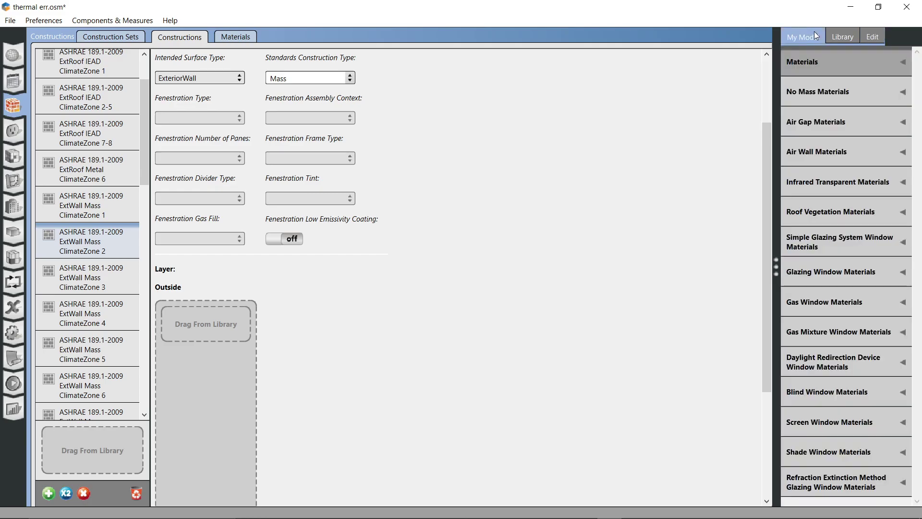
click(903, 63)
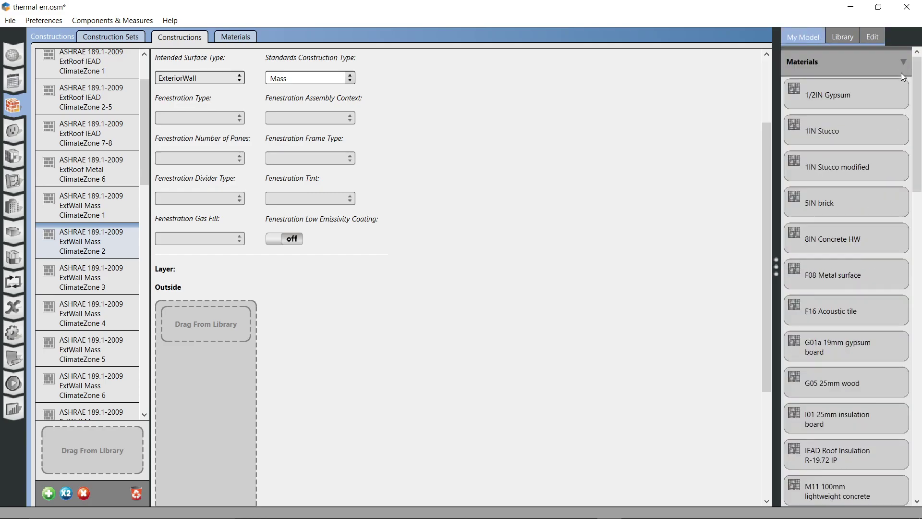
drag(852, 166, 229, 328)
drag(863, 207, 220, 361)
drag(870, 172, 237, 415)
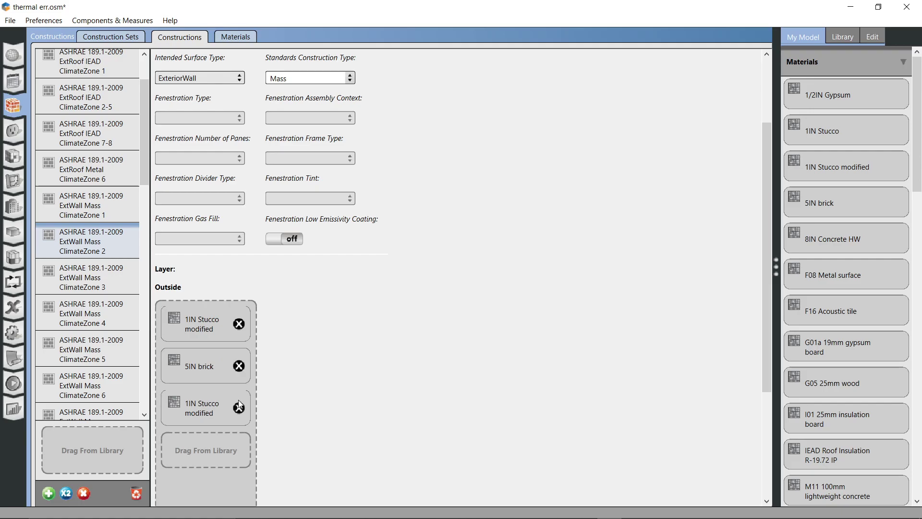
Step: Remove the two gypsum board layers and the wall air space layer from the Interior Wall construction
scroll(188, 398, down, 1)
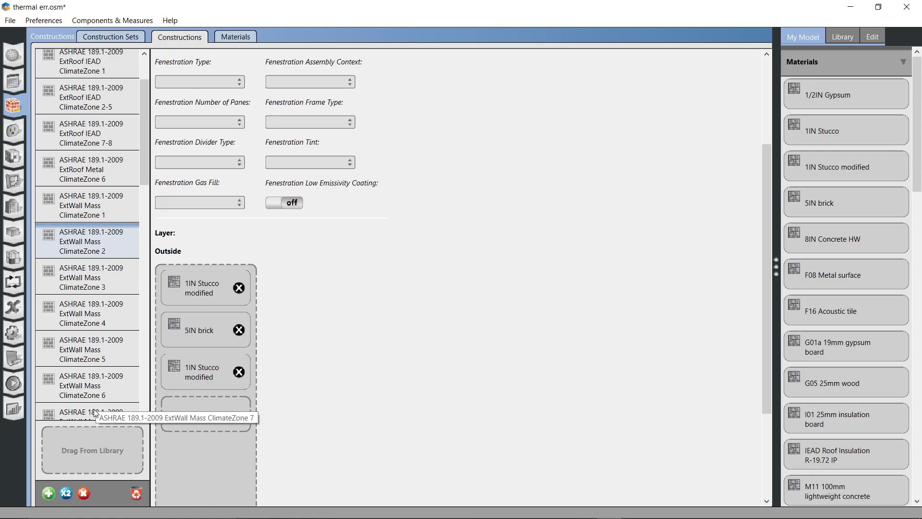
scroll(178, 304, up, 1)
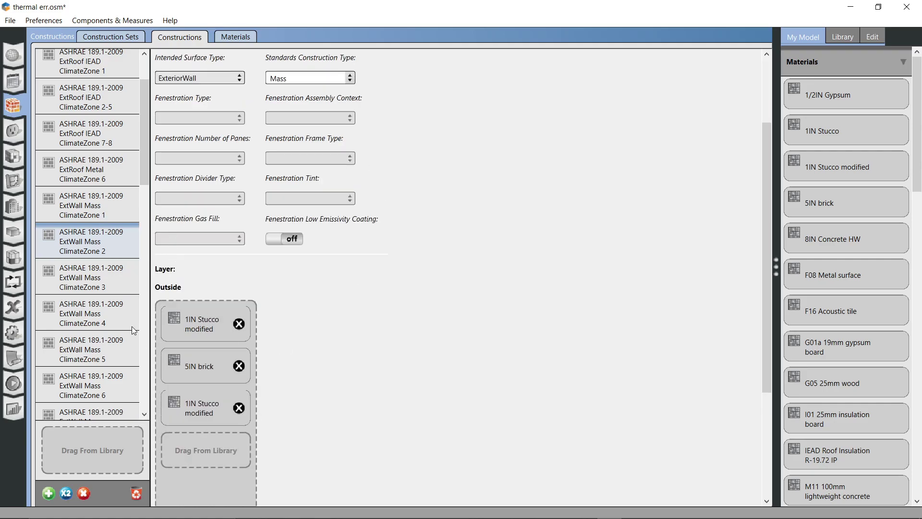
scroll(126, 329, down, 4)
scroll(125, 329, down, 9)
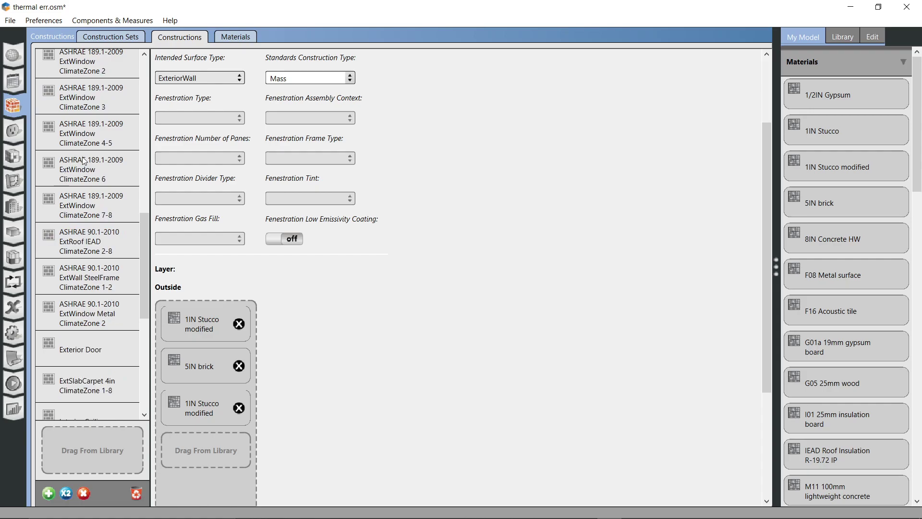
scroll(114, 315, down, 4)
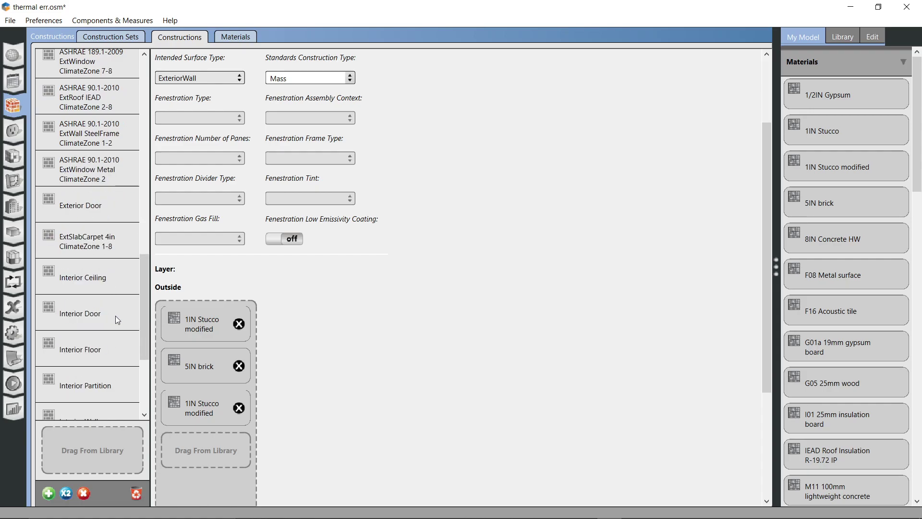
scroll(110, 326, down, 1)
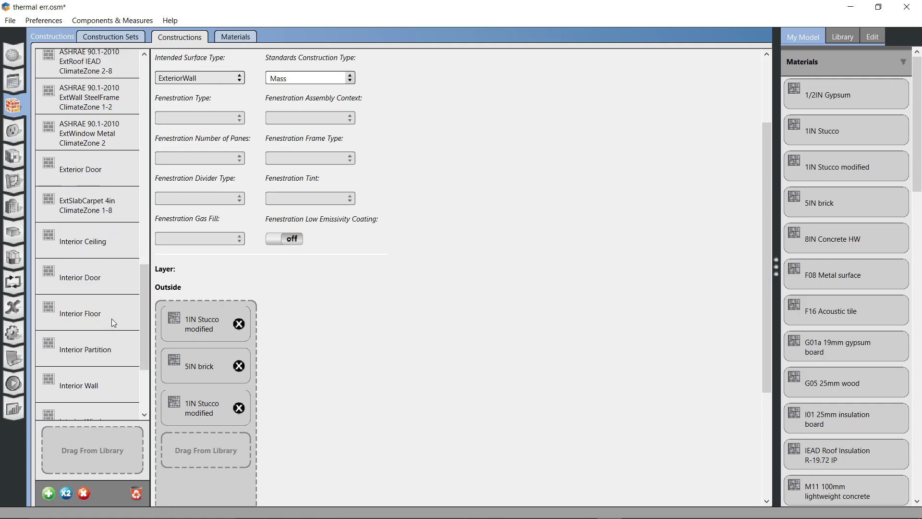
scroll(108, 363, down, 1)
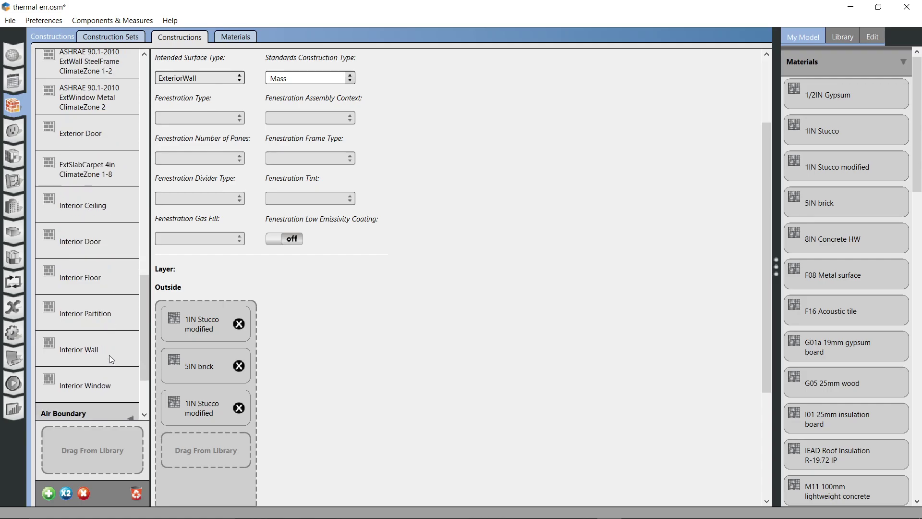
click(110, 348)
scroll(178, 416, down, 2)
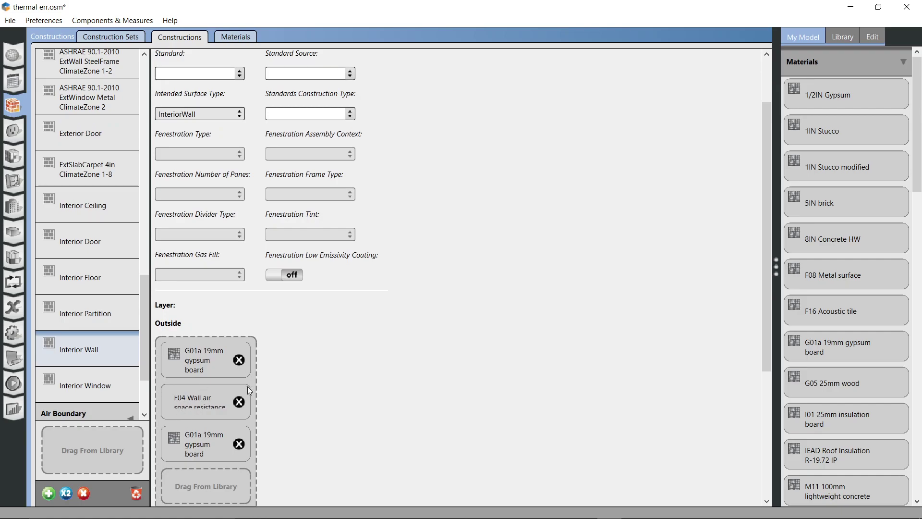
click(242, 360)
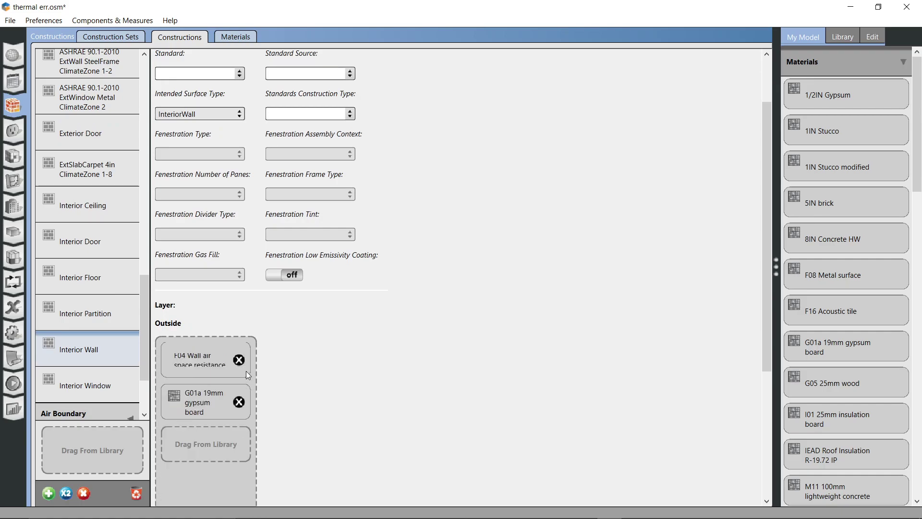
click(241, 361)
click(239, 360)
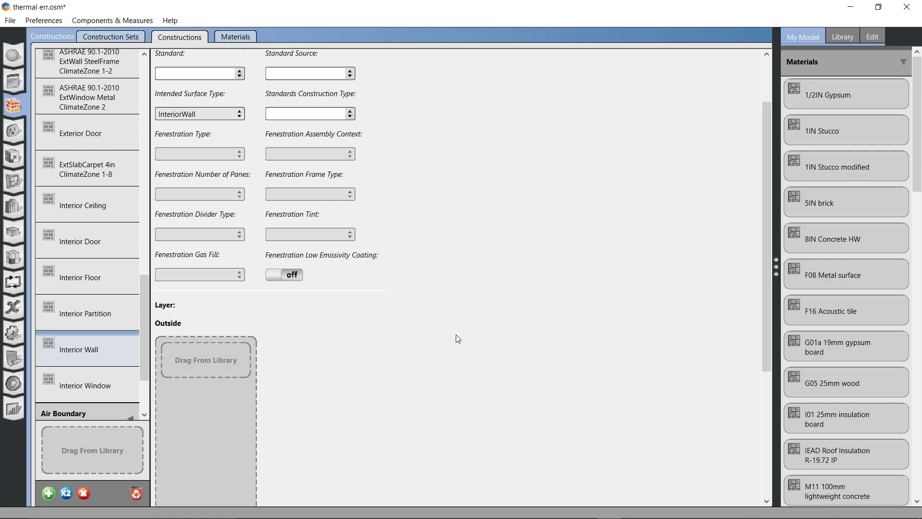
Step: Add 1IN Stucco, 5IN brick and 1IN Stucco as the Interior Wall layers, in that order from outside
drag(862, 115, 209, 362)
drag(863, 209, 230, 405)
drag(843, 127, 197, 438)
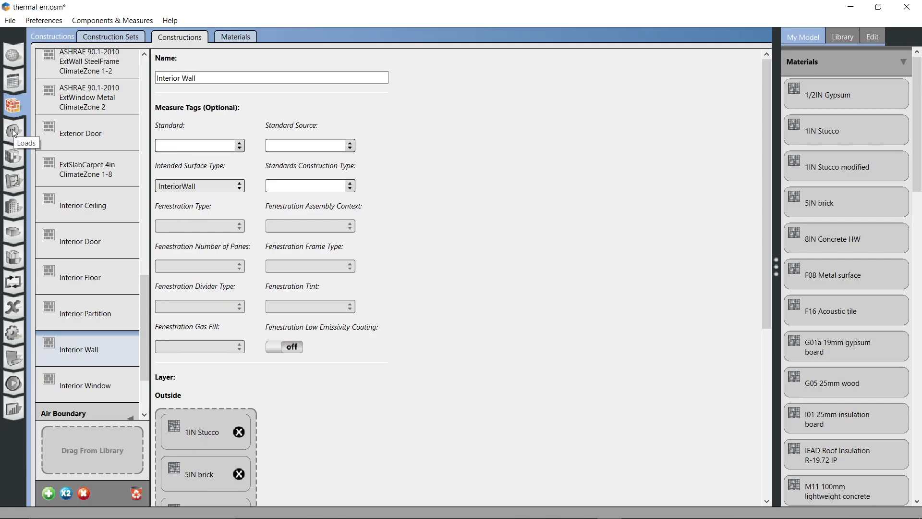
Step: Review the surface constructions assigned in the 90.1-2010 - CZ2 - SecSchl construction set
scroll(89, 213, up, 15)
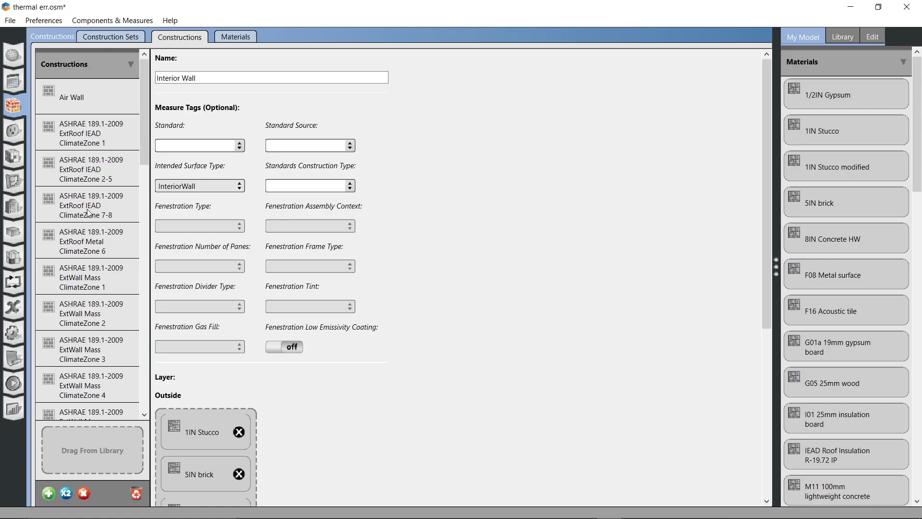
click(113, 42)
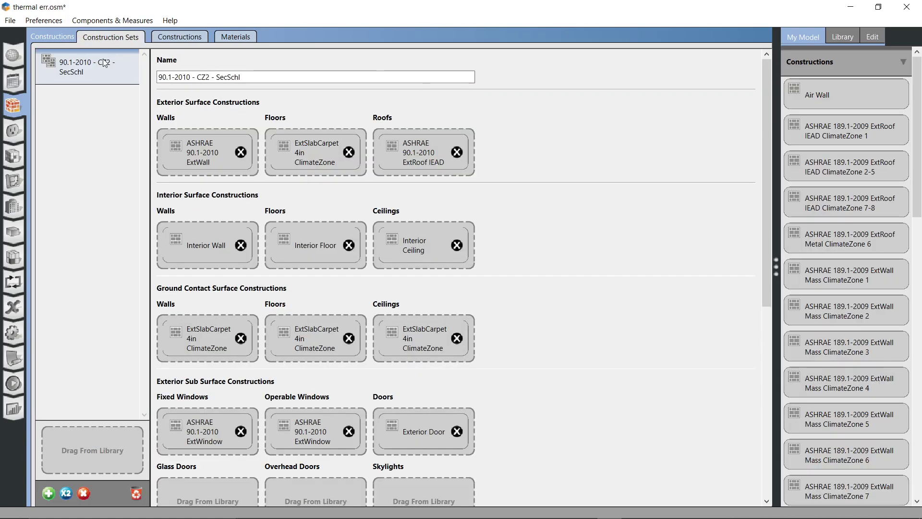
scroll(246, 284, down, 2)
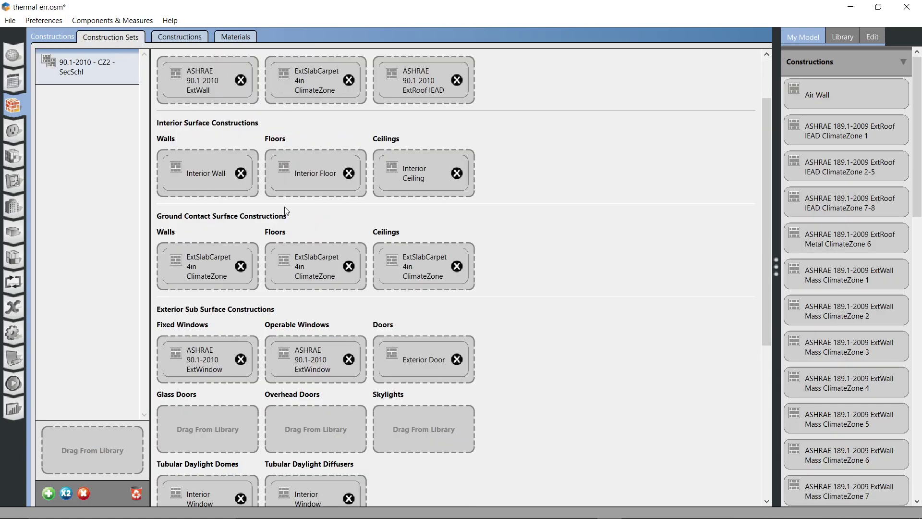
scroll(274, 187, up, 2)
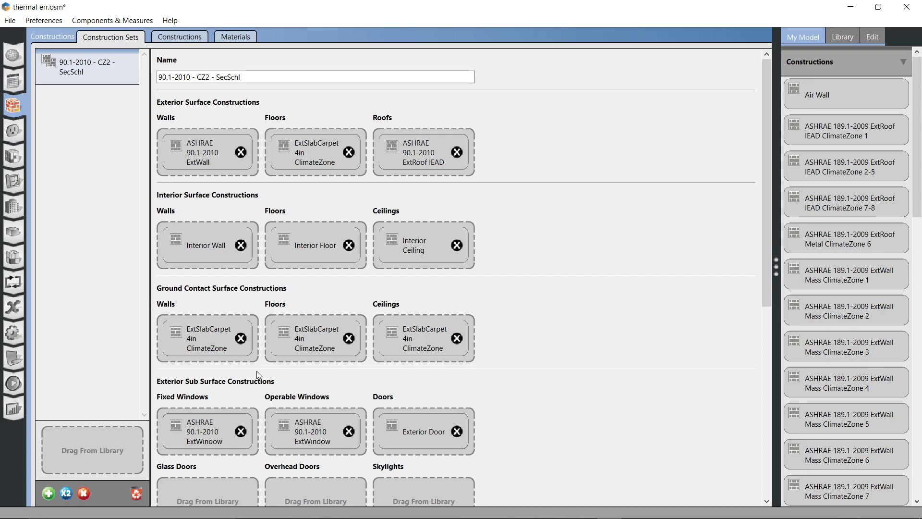
Step: Examine the people per floor area in the 90.1-2010 SecSchl Classroom and Corridor people definitions among the model's loads
click(13, 131)
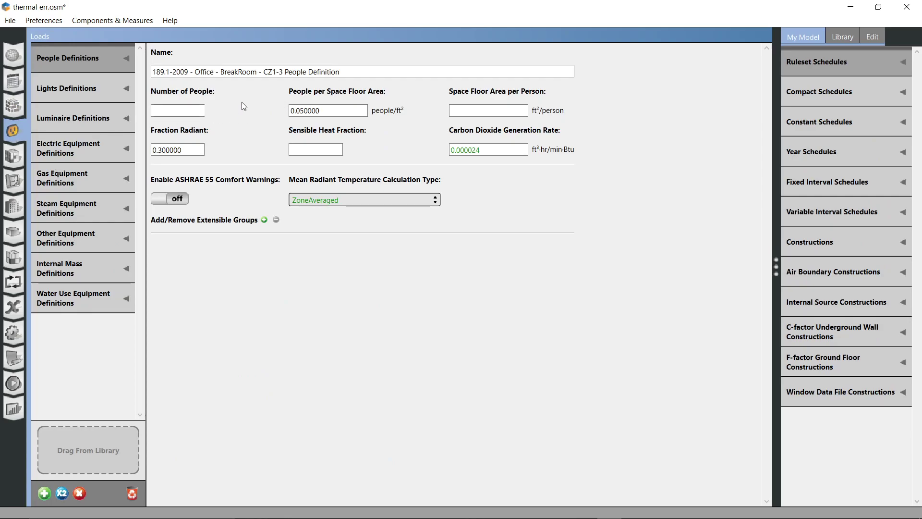
click(130, 57)
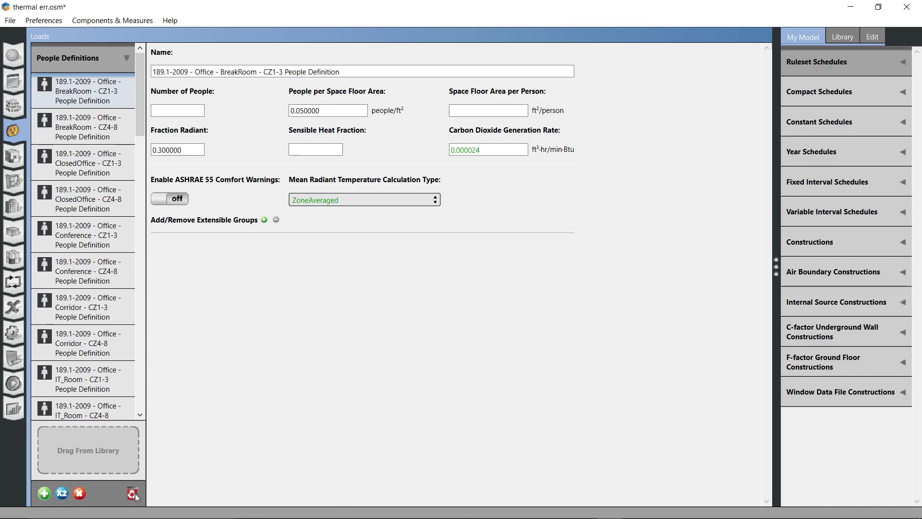
scroll(96, 277, down, 1)
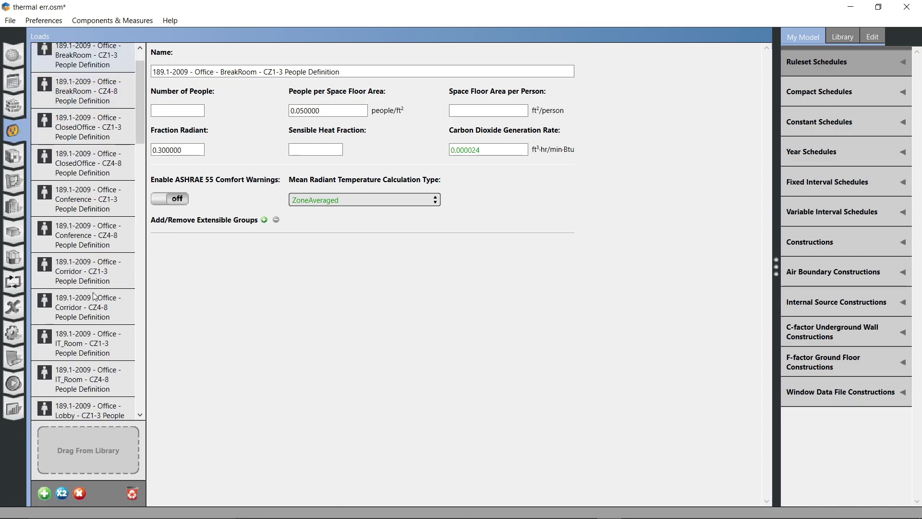
click(134, 492)
scroll(98, 358, down, 3)
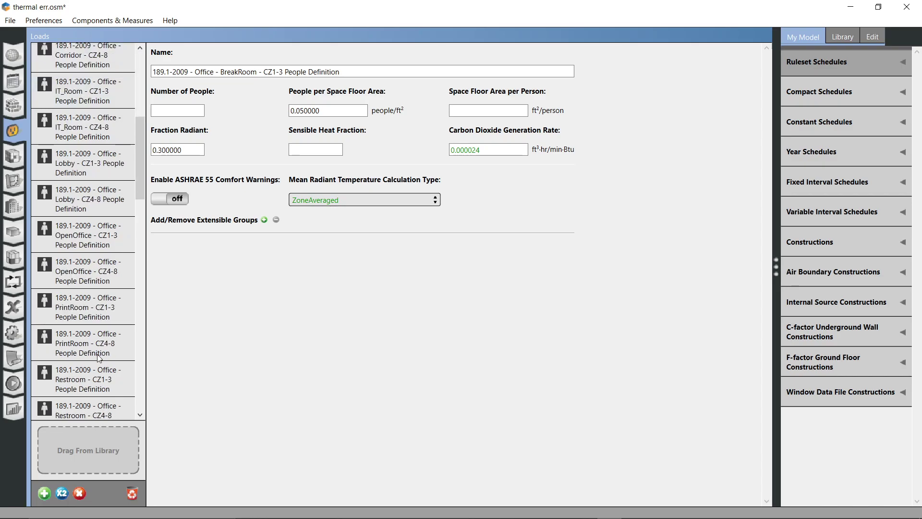
scroll(99, 358, down, 6)
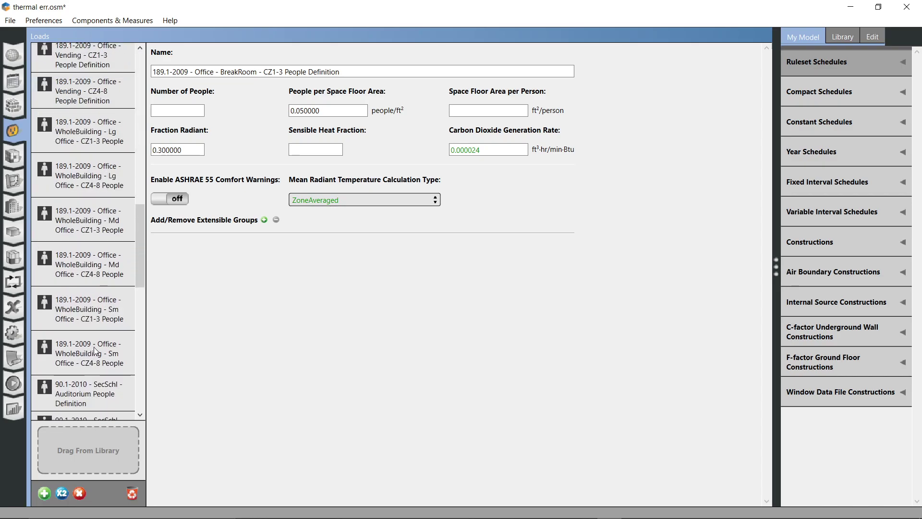
scroll(96, 352, down, 5)
scroll(95, 350, down, 1)
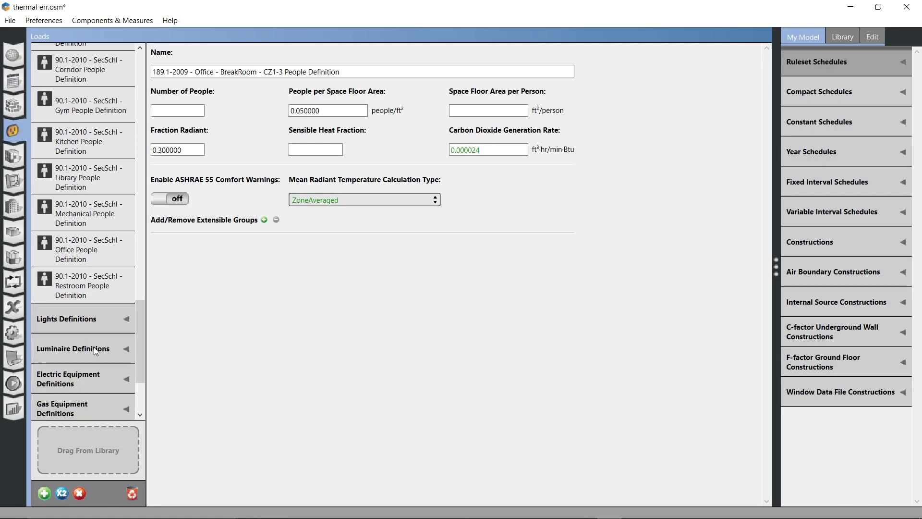
scroll(94, 351, up, 2)
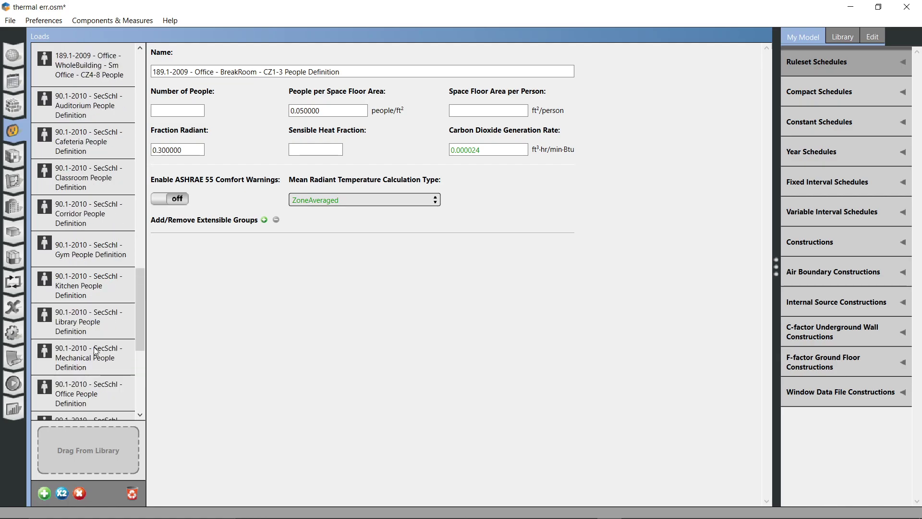
click(107, 179)
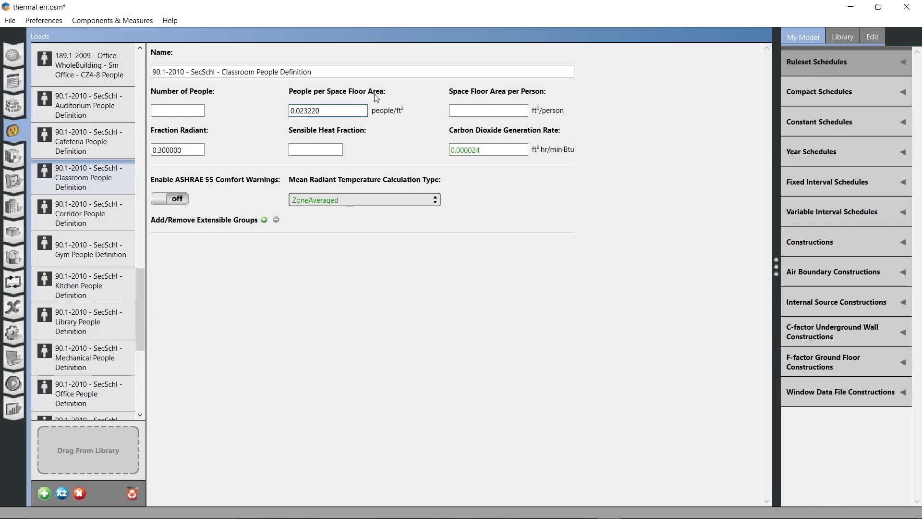
click(356, 112)
click(101, 228)
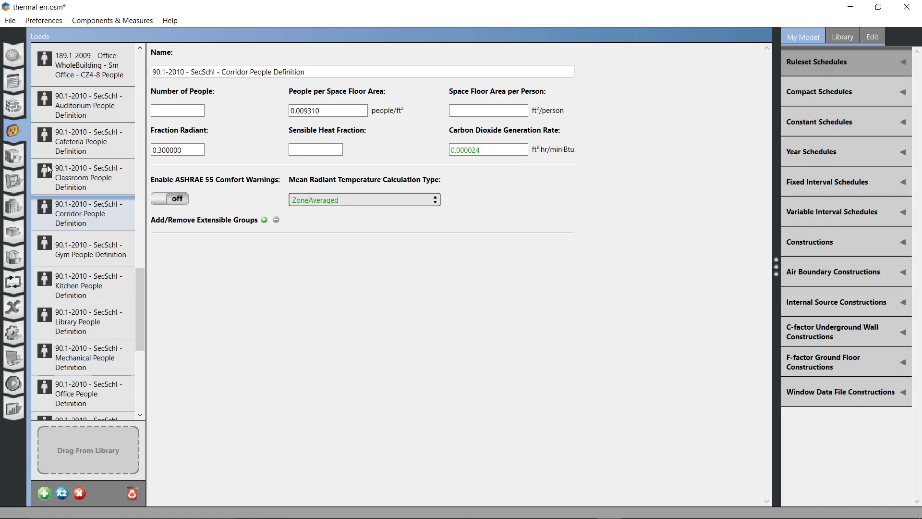
Step: Purge the unused space types from the model, keeping only the 90.1-2010 SecSchl Classroom and Corridor types
click(12, 157)
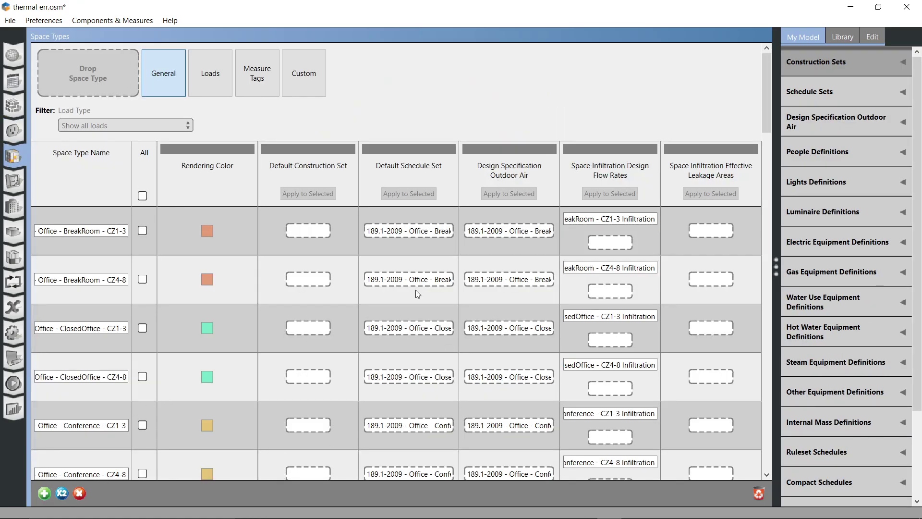
scroll(440, 351, down, 6)
scroll(448, 355, up, 6)
click(759, 493)
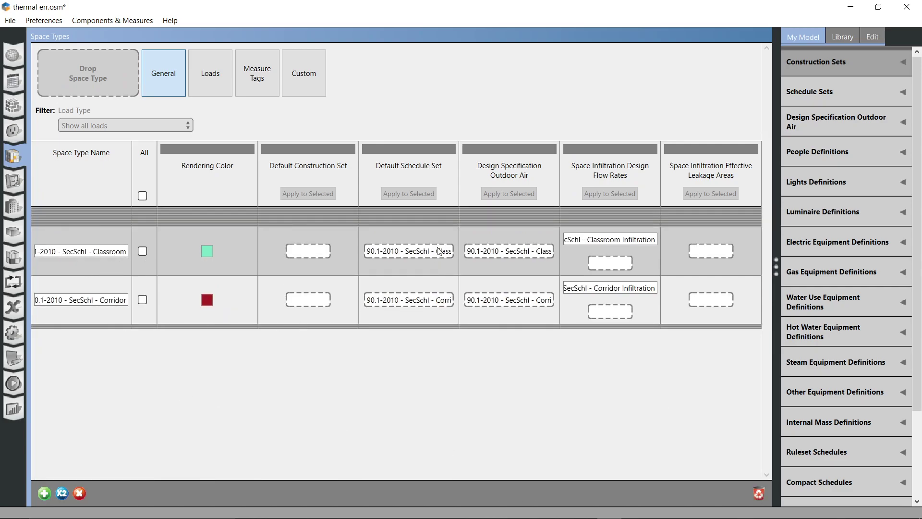
Step: Check the Classroom space type's default schedule set and set its design outdoor air flow air changes per hour to 0.35
click(423, 251)
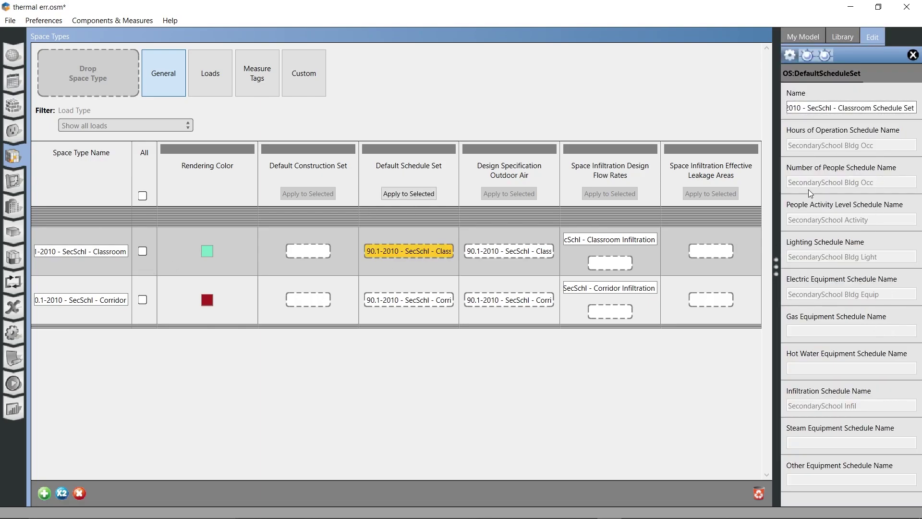
click(526, 260)
click(843, 178)
click(848, 185)
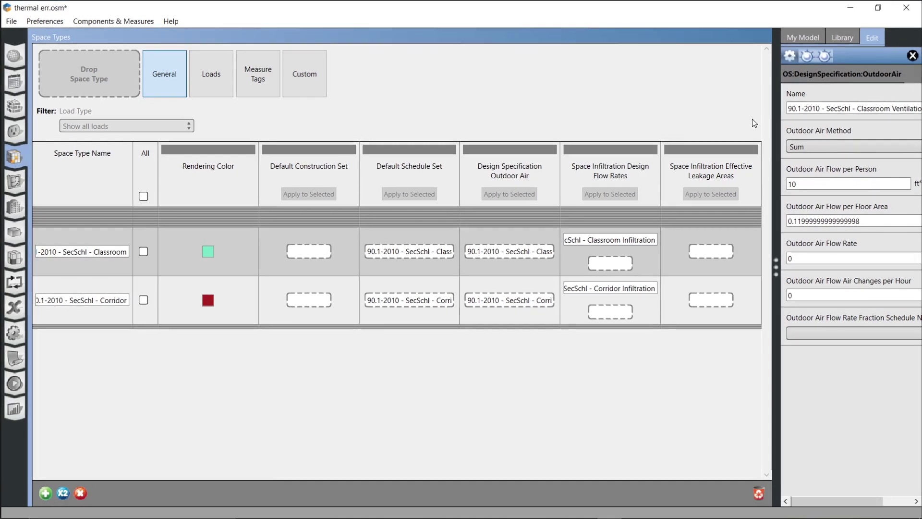
click(828, 295)
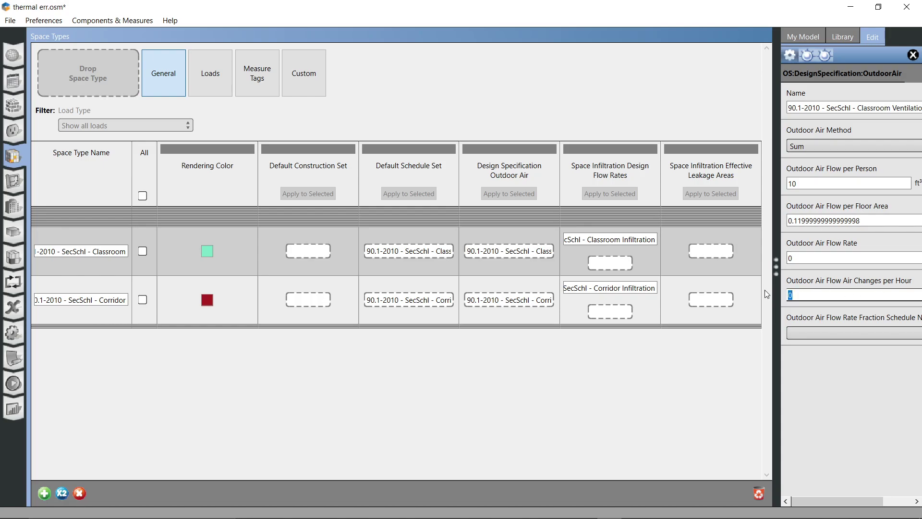
text(.35)
click(700, 346)
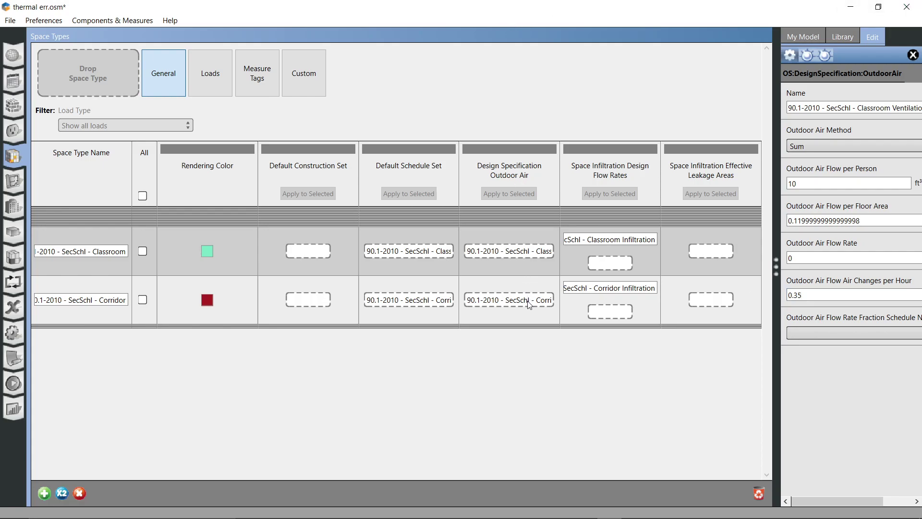
Step: Set the outdoor air flow air changes per hour to 0.35 in the Corridor space type's ventilation specification
click(514, 306)
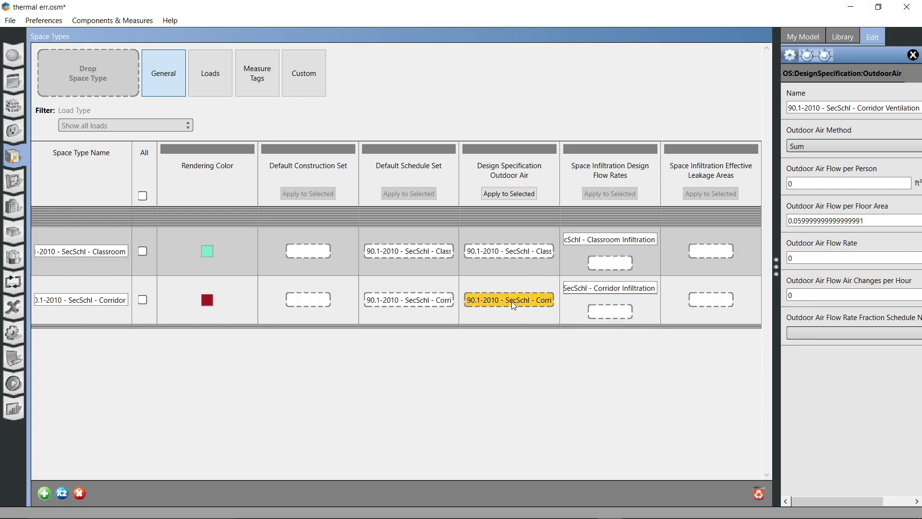
drag(801, 294, 751, 296)
text(0.35)
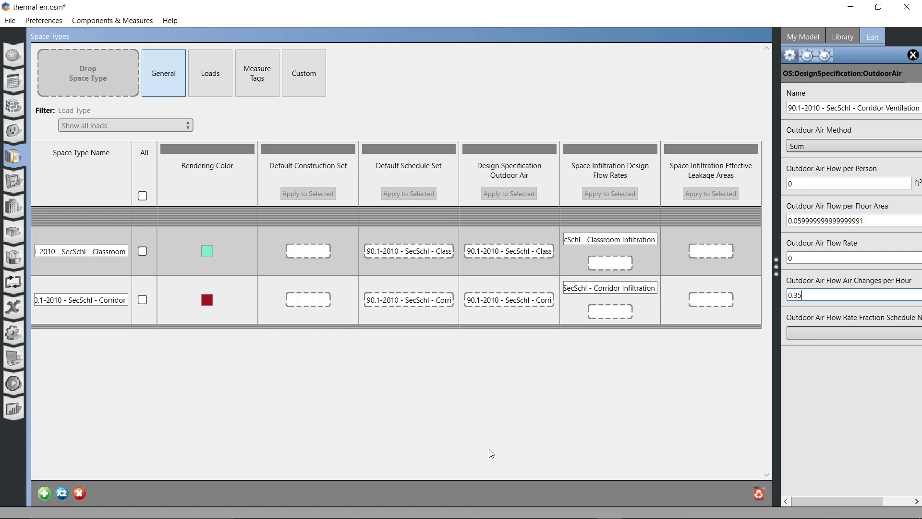
Step: Set the air changes per hour to 0.35 in both the Classroom and Corridor space infiltration design flow rates
click(620, 238)
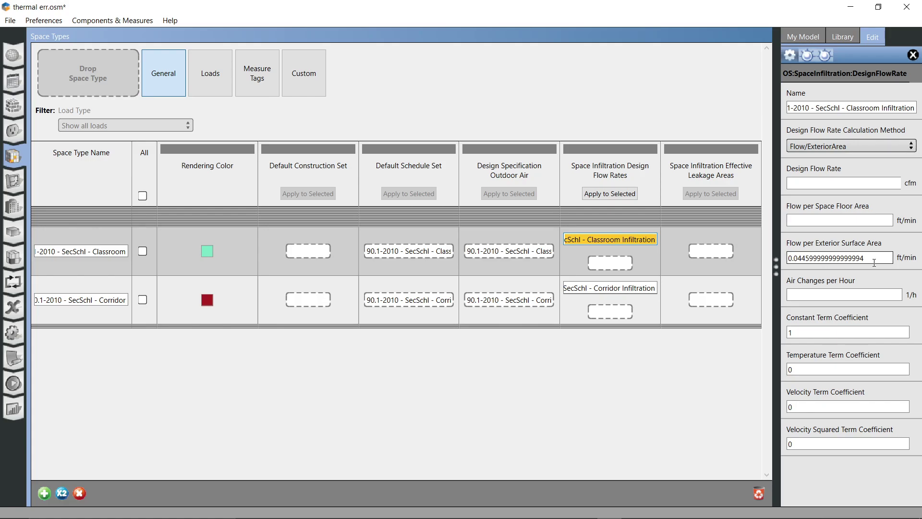
click(812, 291)
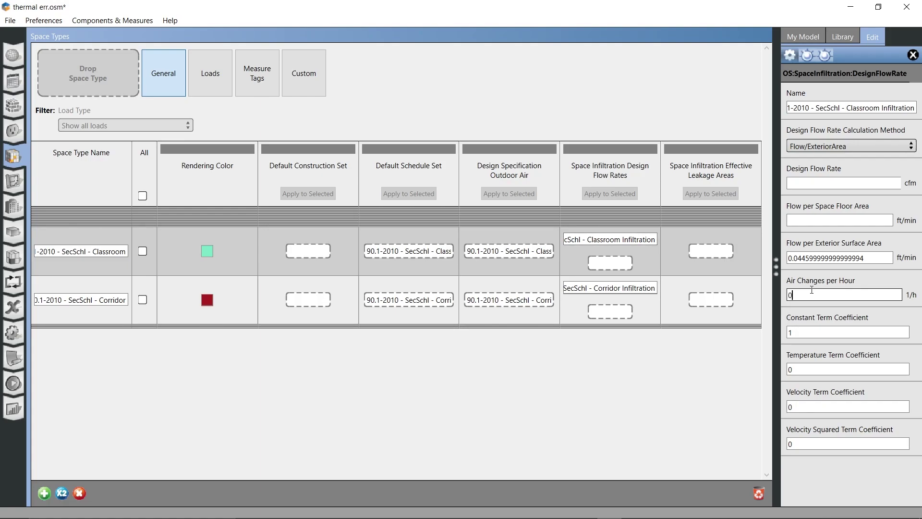
click(634, 288)
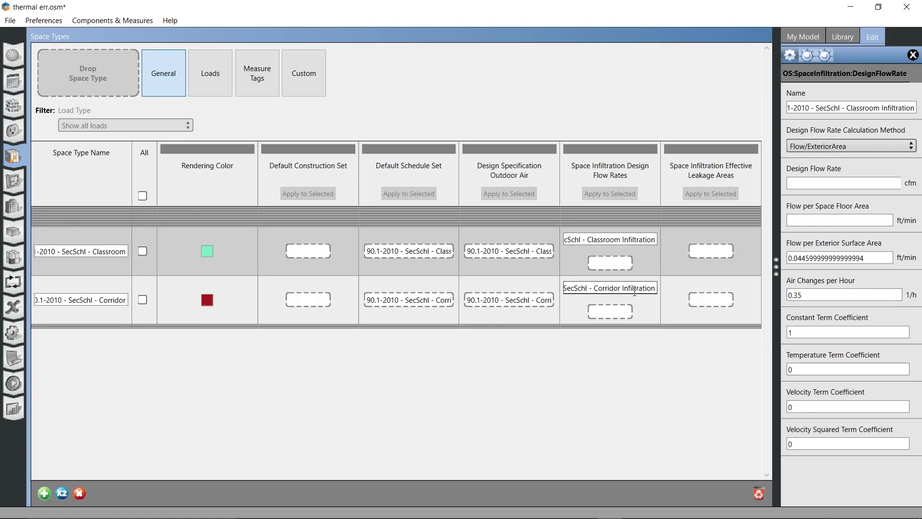
click(825, 297)
text(.35)
key(Return)
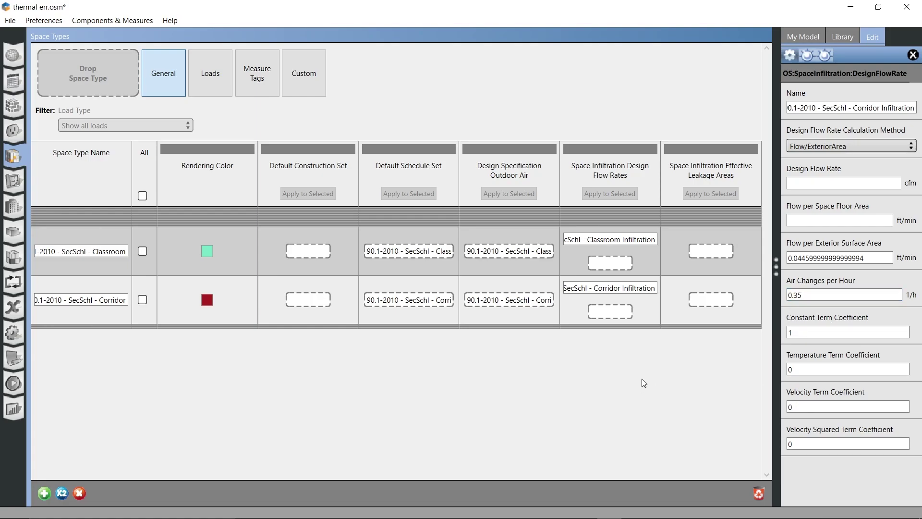